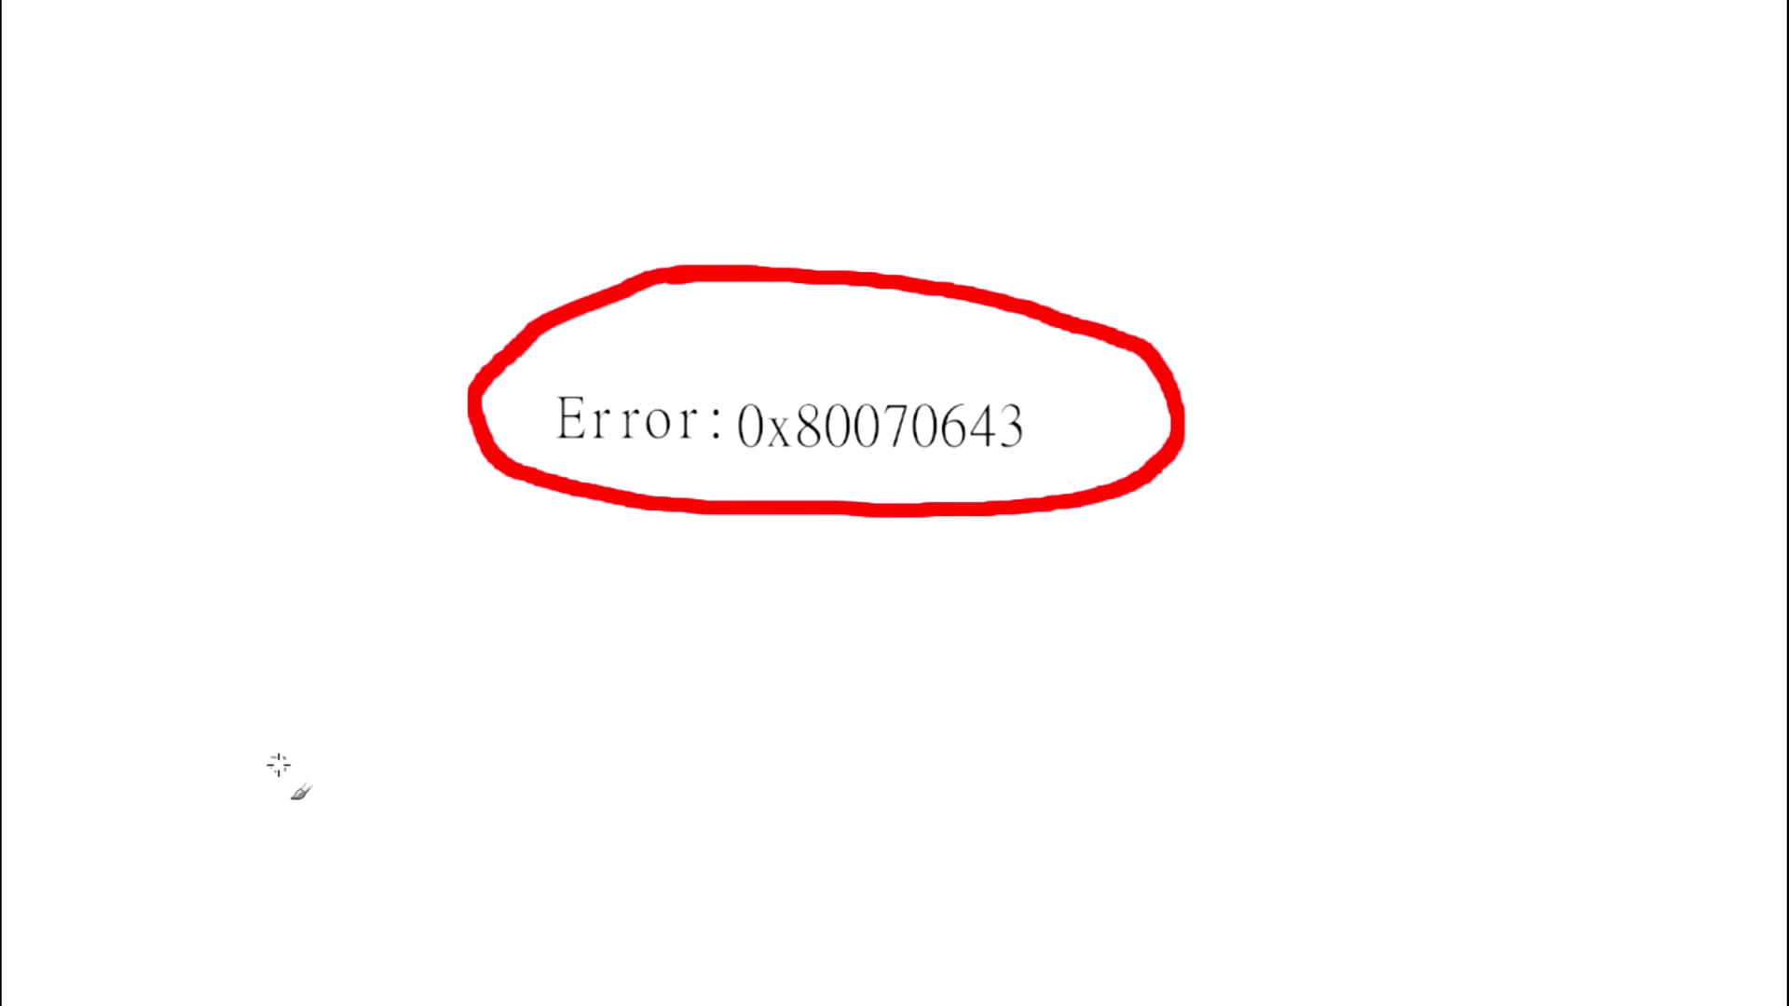
Handwrite 'FiX' in red pen strokes beneath the circled Error: 0x80070643.
{"action": "mouse_move", "coordinate": [292, 713]}
{"action": "left_mouse_down"}
{"action": "mouse_move", "coordinate": [324, 843]}
{"action": "mouse_move", "coordinate": [320, 730]}
{"action": "mouse_move", "coordinate": [296, 715]}
{"action": "mouse_move", "coordinate": [511, 656]}
{"action": "left_mouse_up"}
{"action": "left_click_drag", "start_coordinate": [320, 766], "coordinate": [424, 741]}
{"action": "left_click_drag", "start_coordinate": [538, 734], "coordinate": [562, 827]}
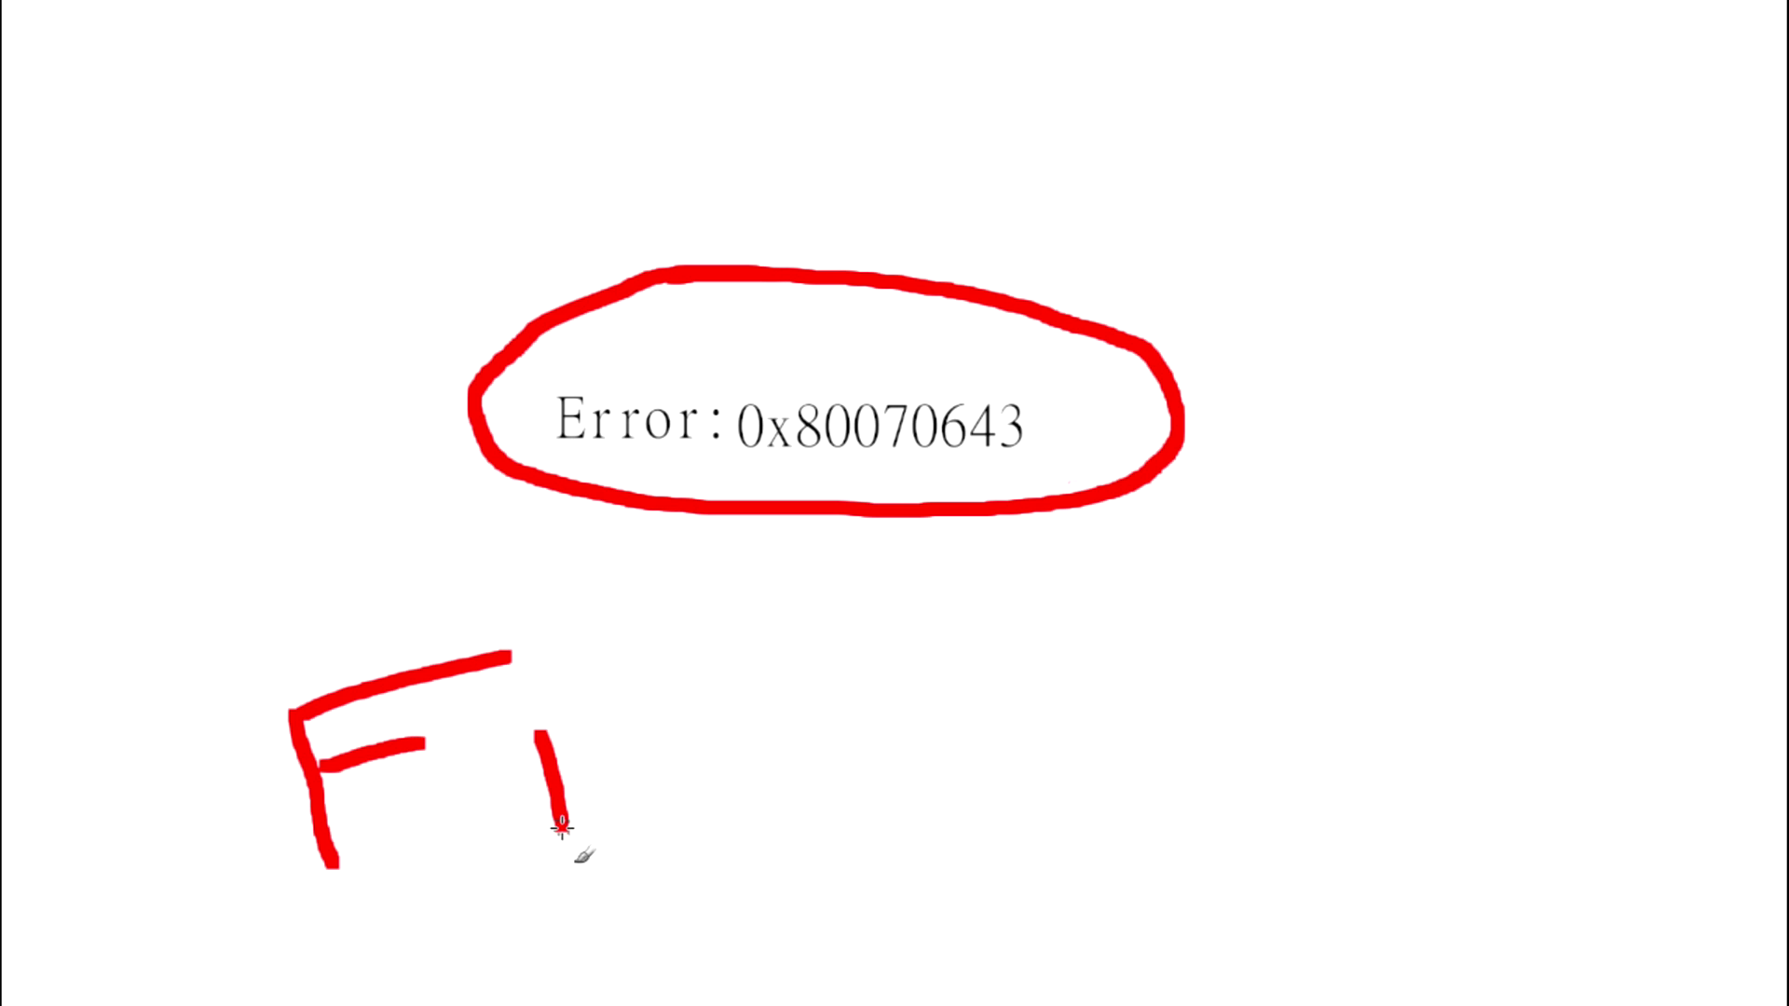
{"action": "left_click", "coordinate": [543, 690]}
{"action": "left_click_drag", "start_coordinate": [663, 796], "coordinate": [745, 624]}
{"action": "left_click_drag", "start_coordinate": [636, 653], "coordinate": [778, 787]}
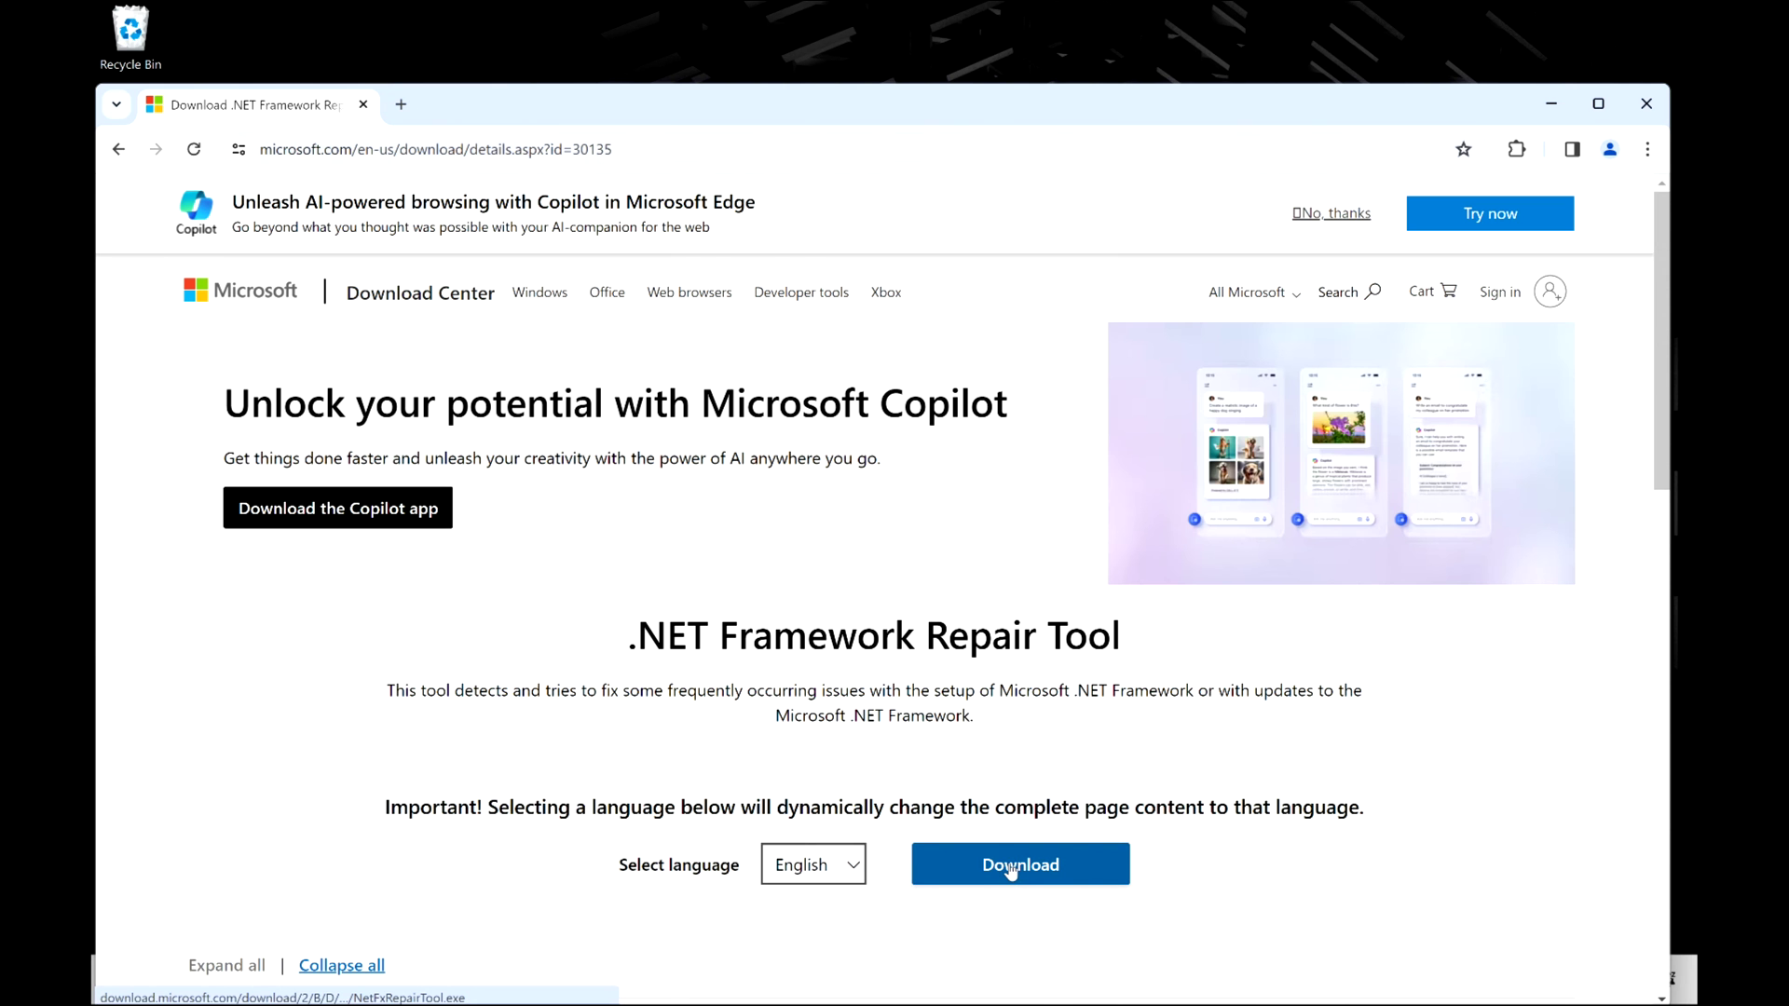
Download NetFxRepairTool.exe, run it, and accept its license terms.
{"action": "left_click", "coordinate": [1009, 863]}
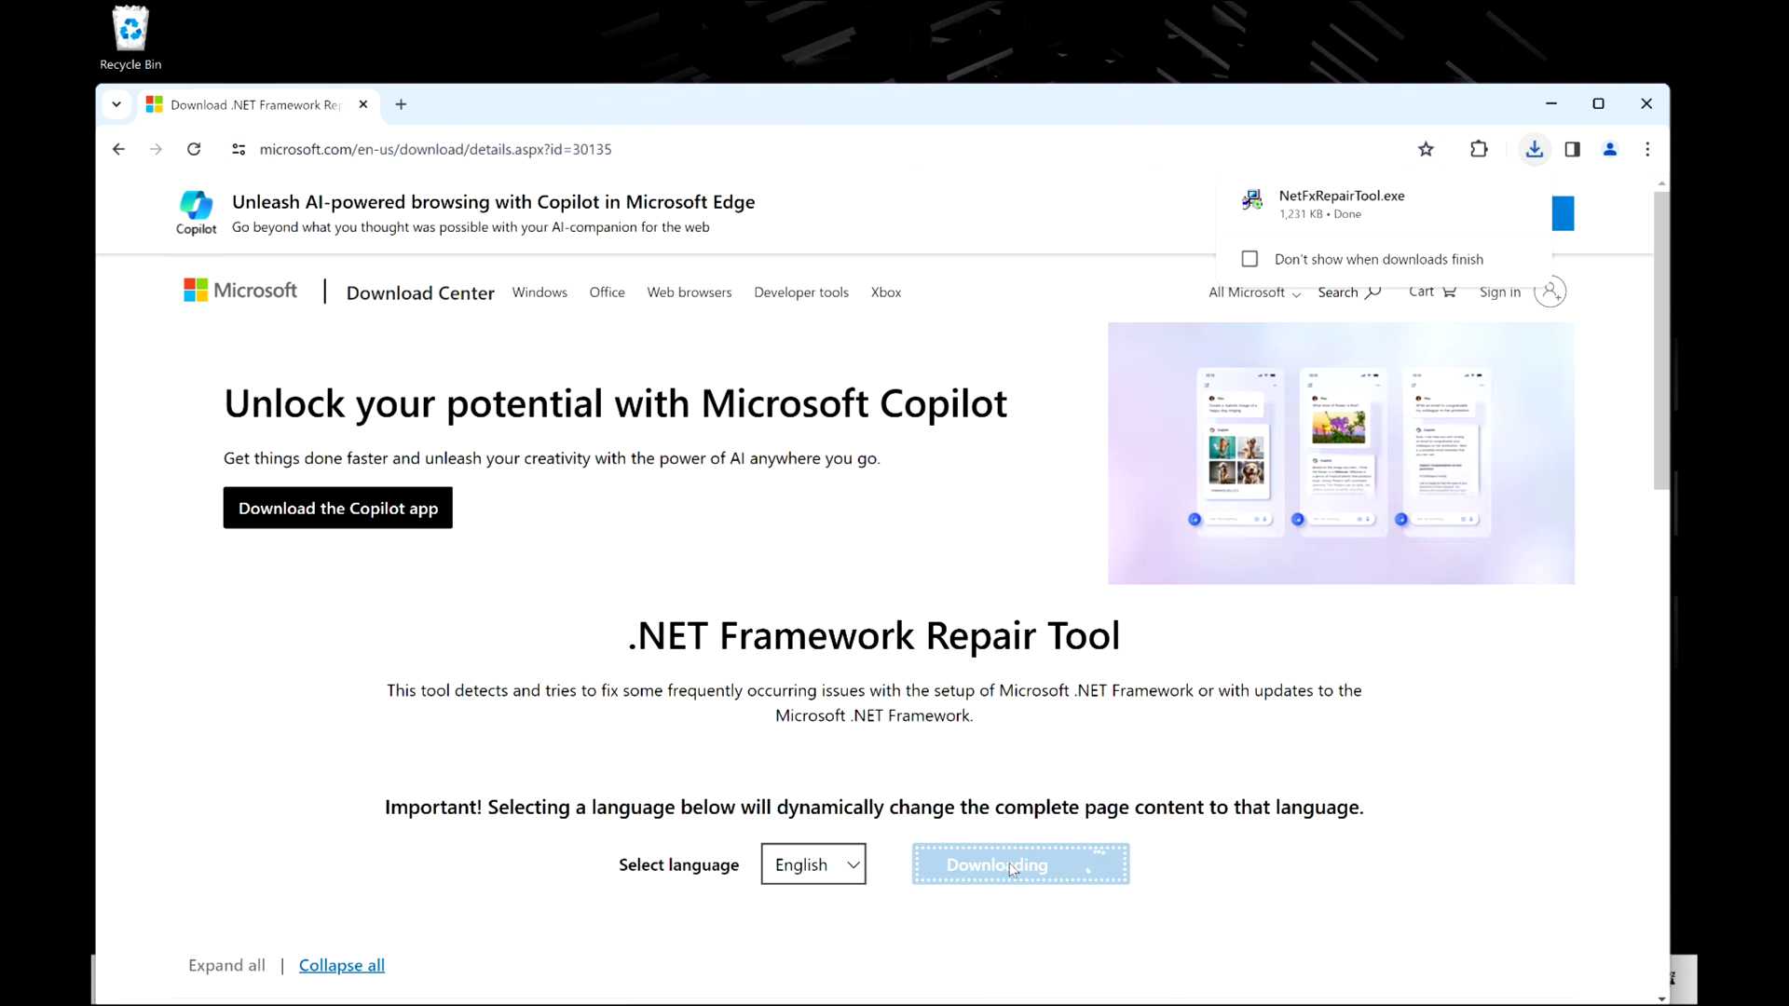
{"action": "left_click", "coordinate": [1327, 215]}
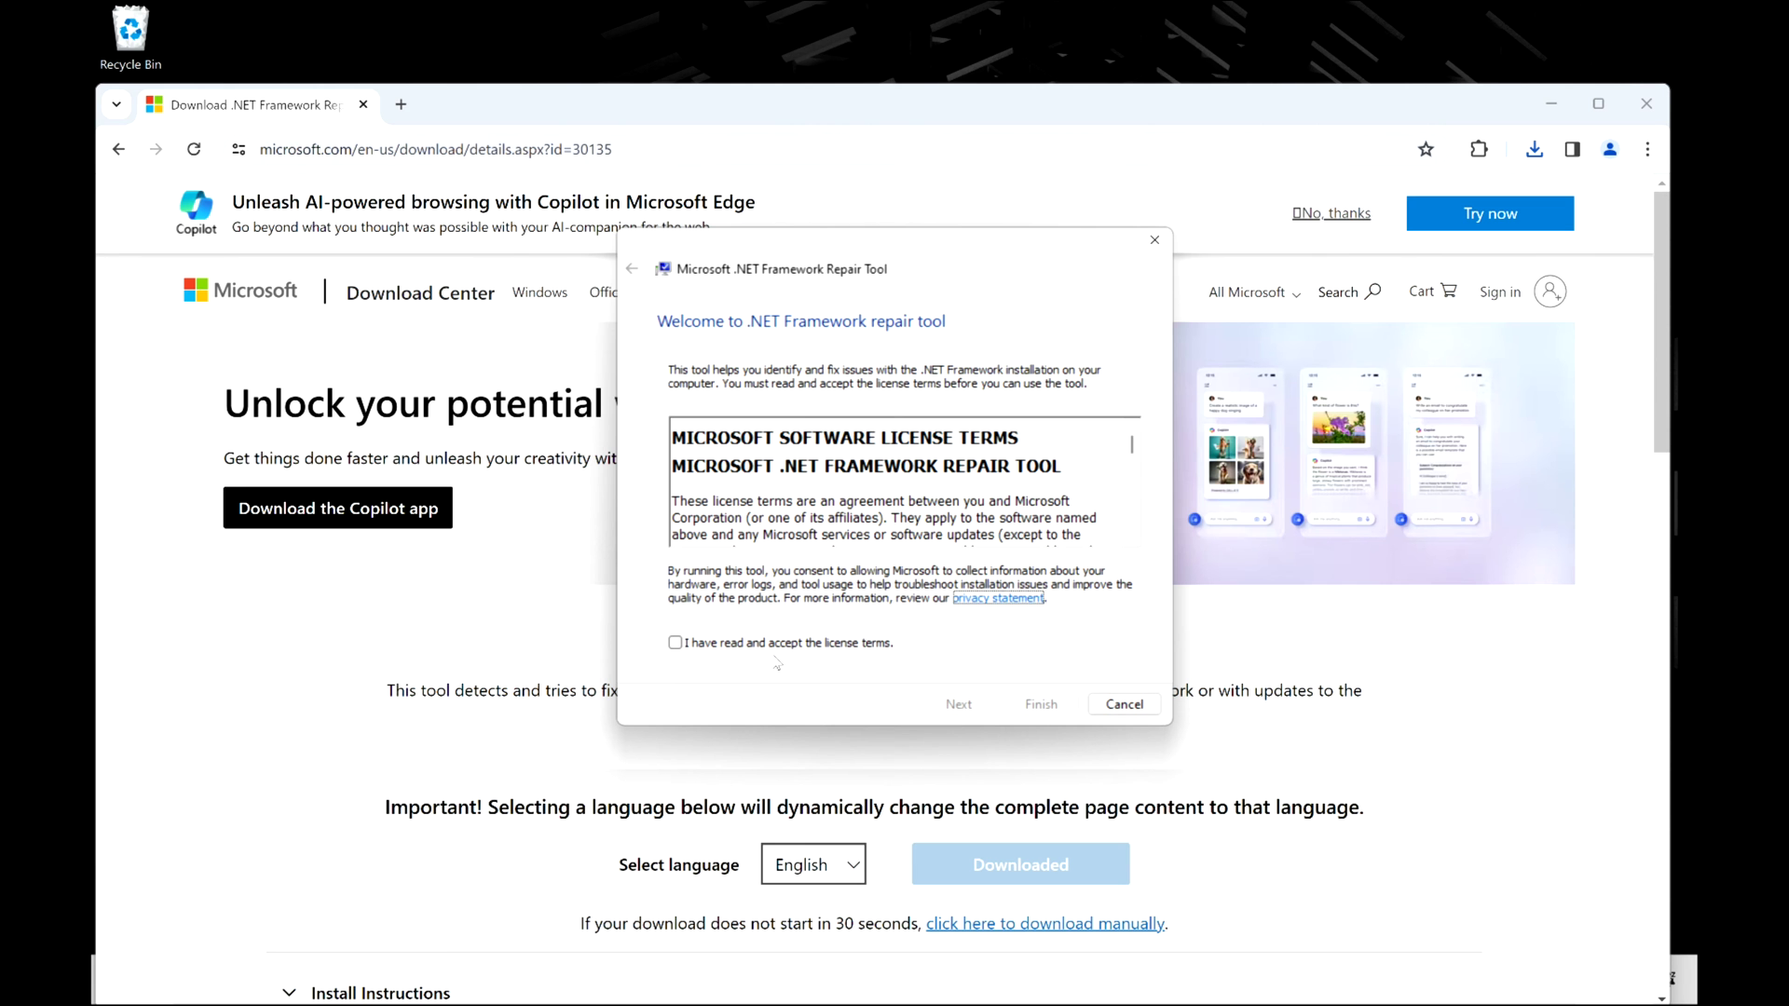
{"action": "left_click", "coordinate": [781, 647]}
Apply the recommended Windows Installer changes, collect logs, and close the repair tool.
{"action": "left_click", "coordinate": [969, 705]}
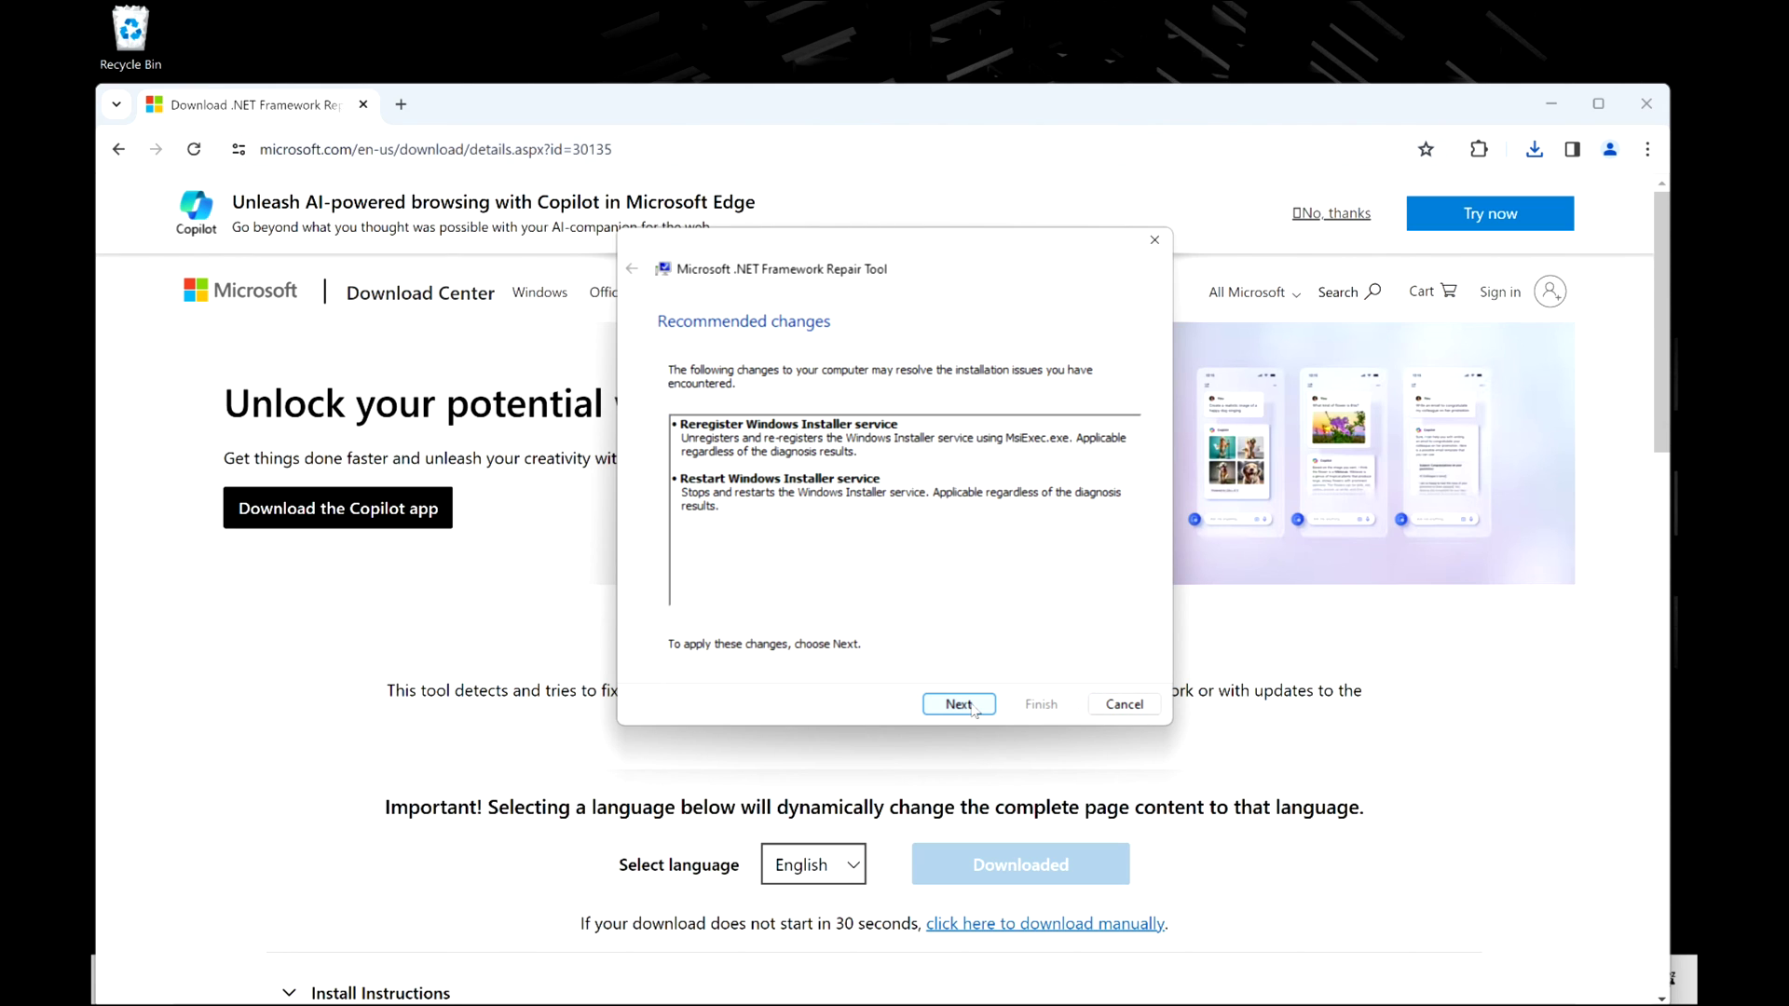
{"action": "left_click", "coordinate": [972, 705]}
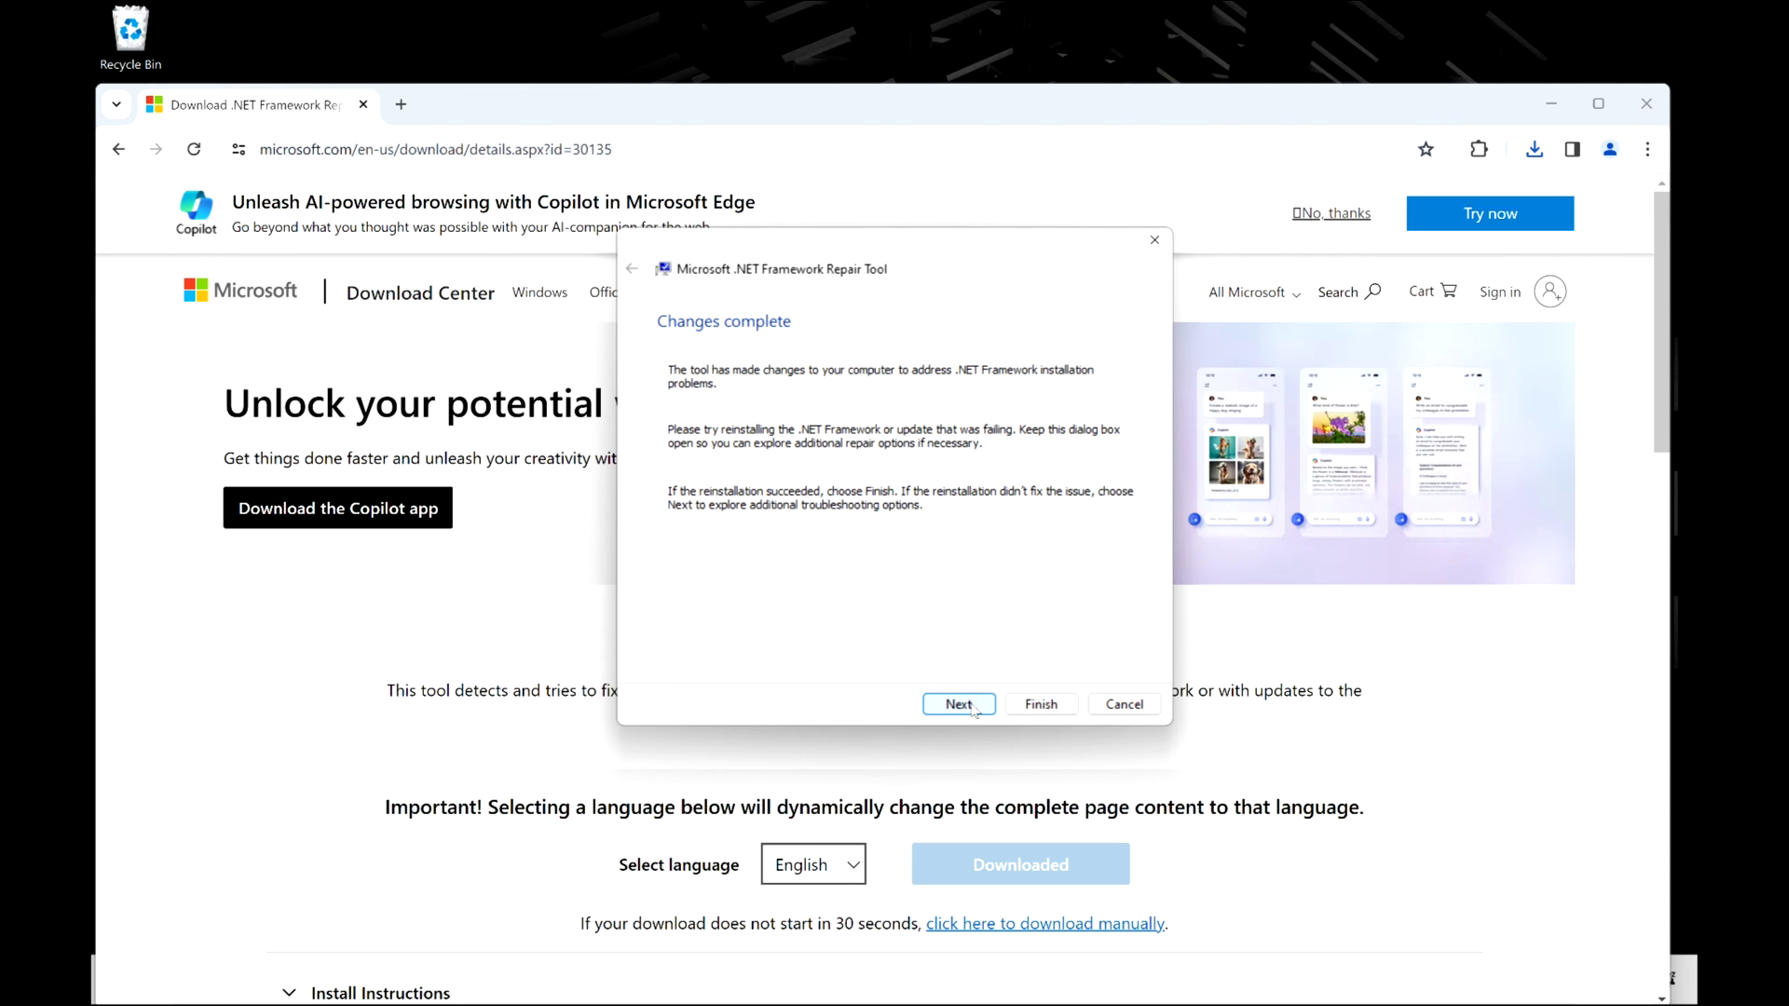
{"action": "left_click", "coordinate": [972, 707]}
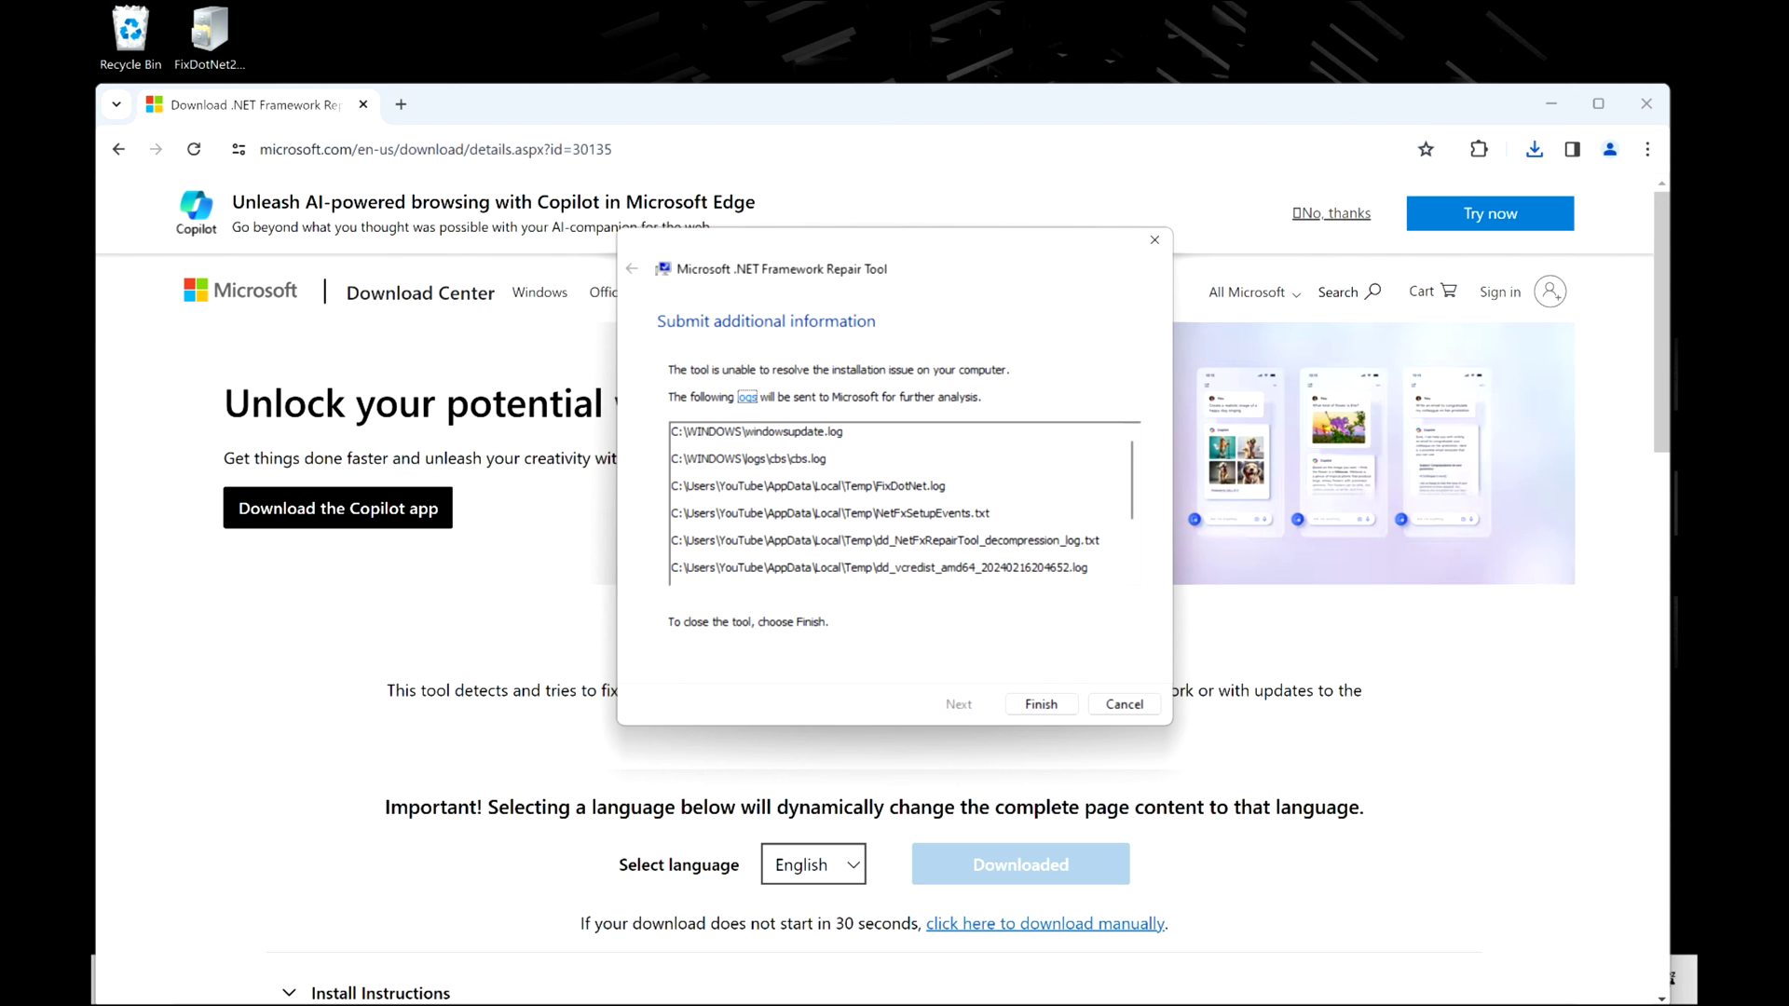
{"action": "left_click", "coordinate": [1041, 705]}
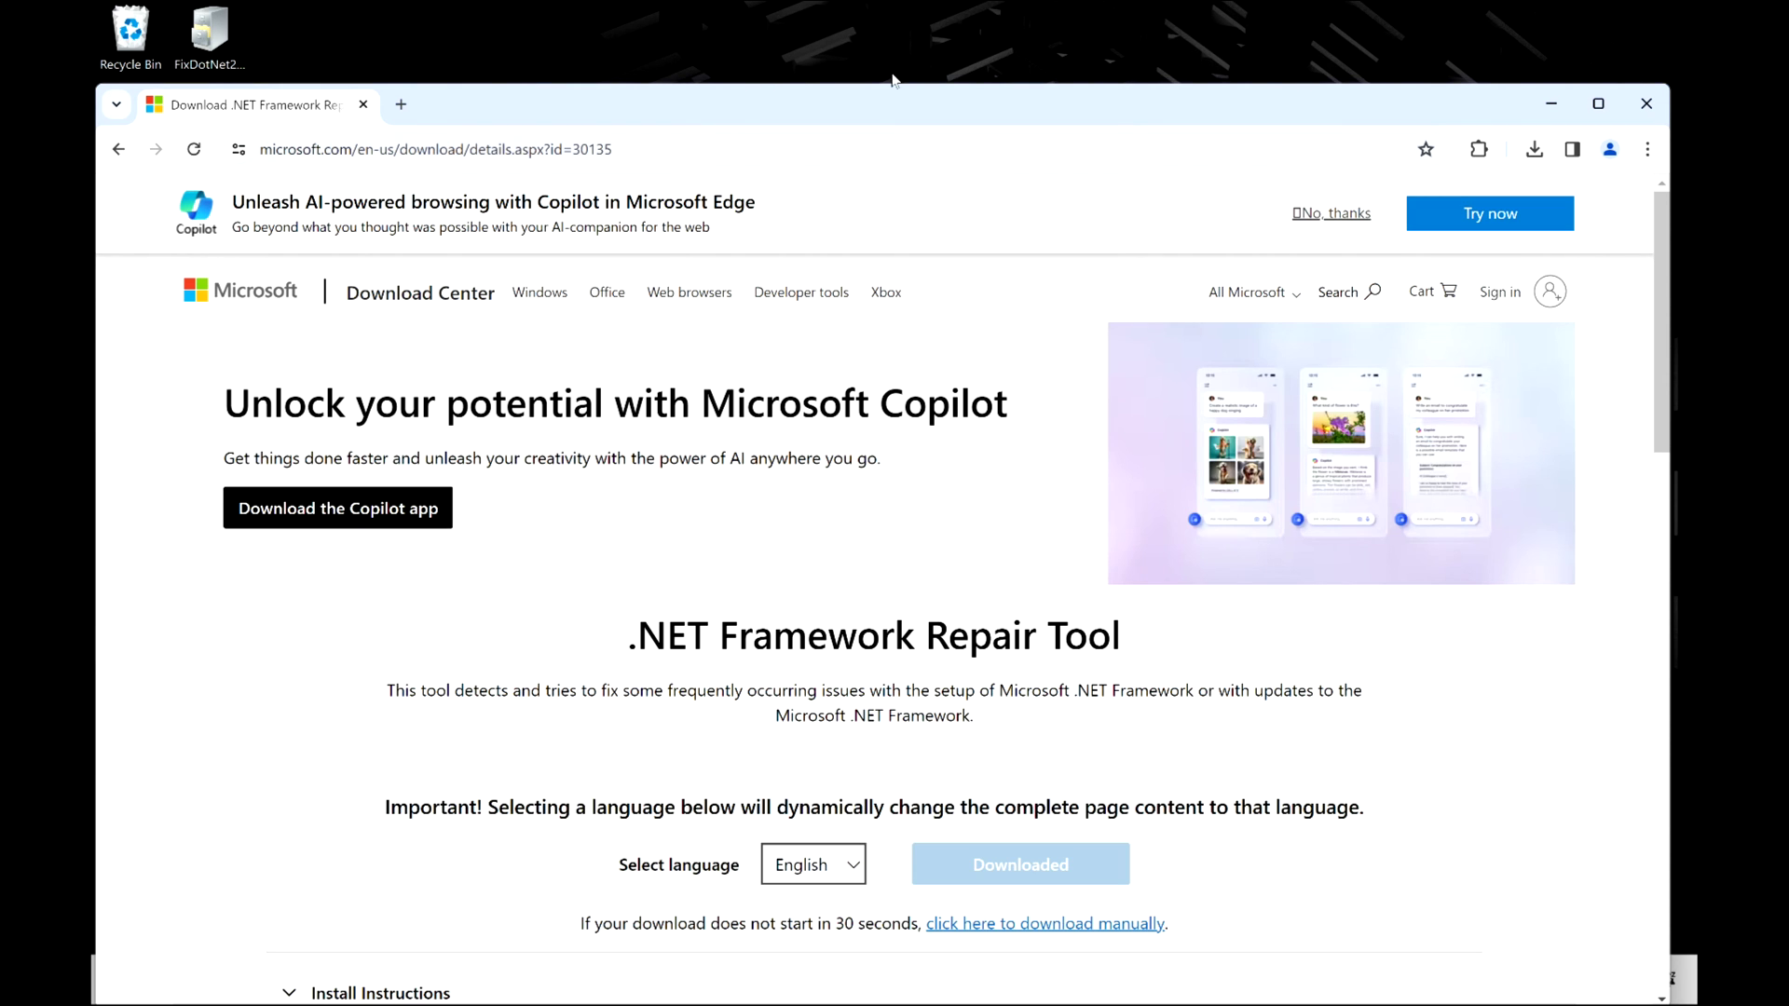
Close the browser and launch Windows Settings from the Start menu.
{"action": "left_click", "coordinate": [1646, 103]}
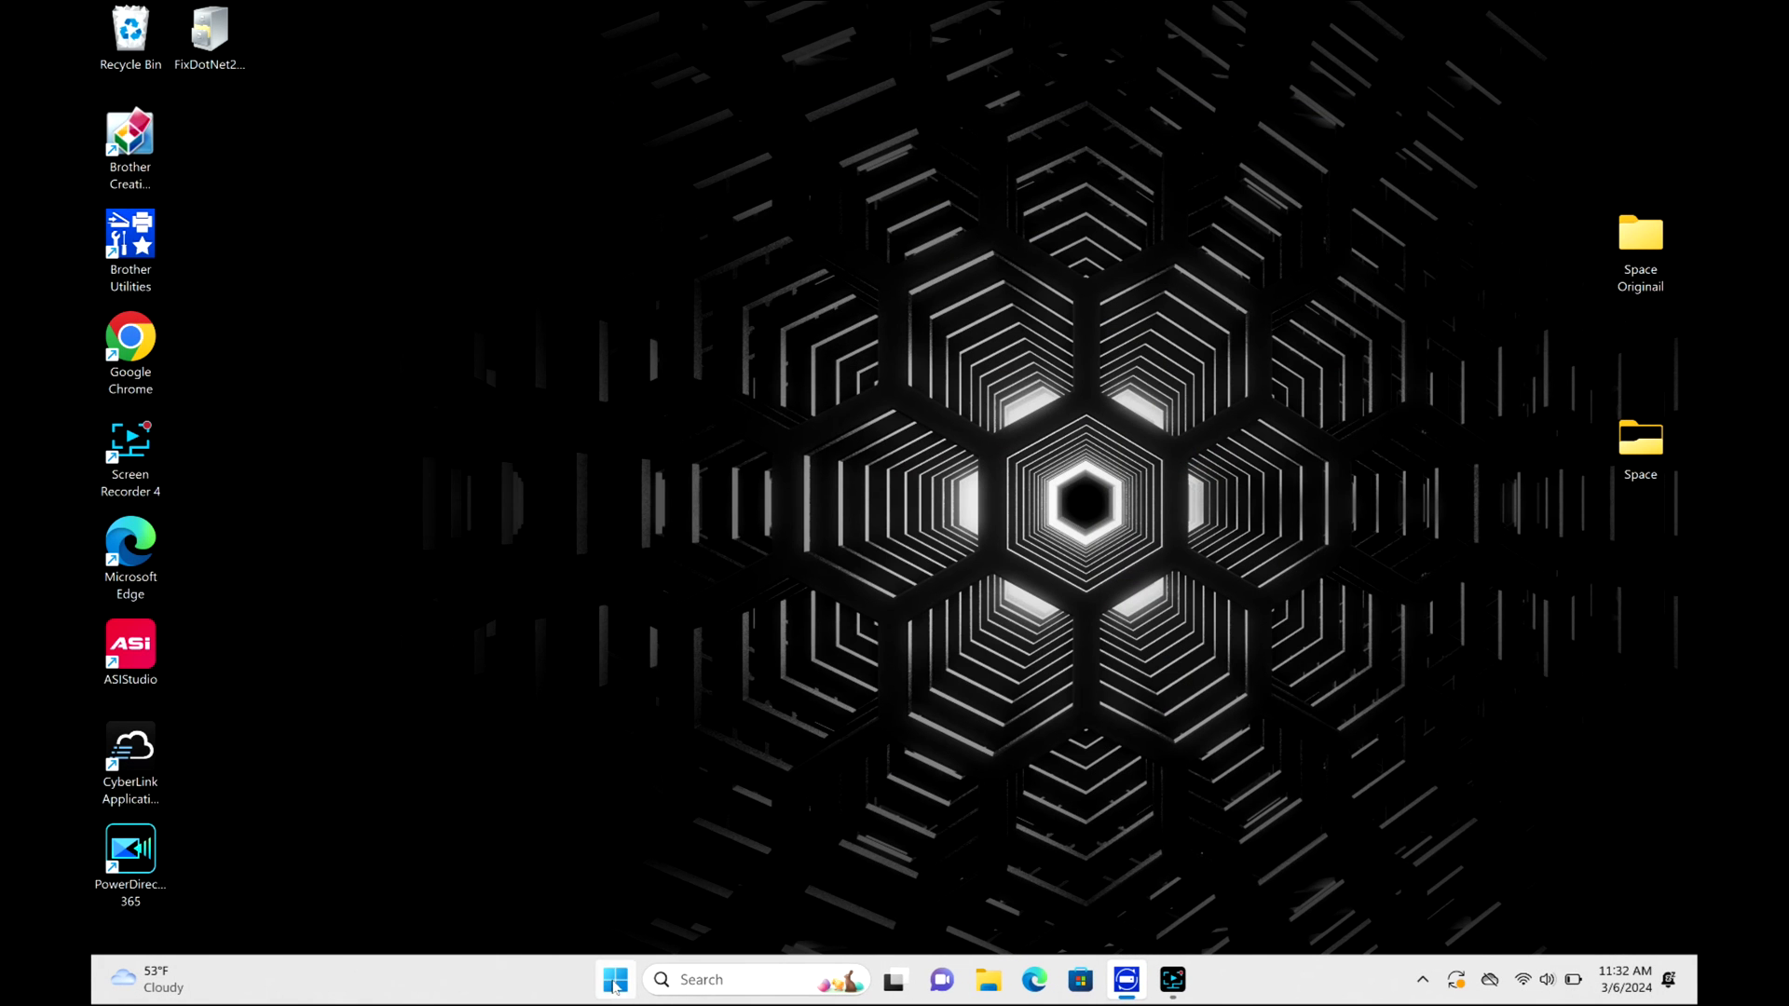
{"action": "left_click", "coordinate": [615, 979]}
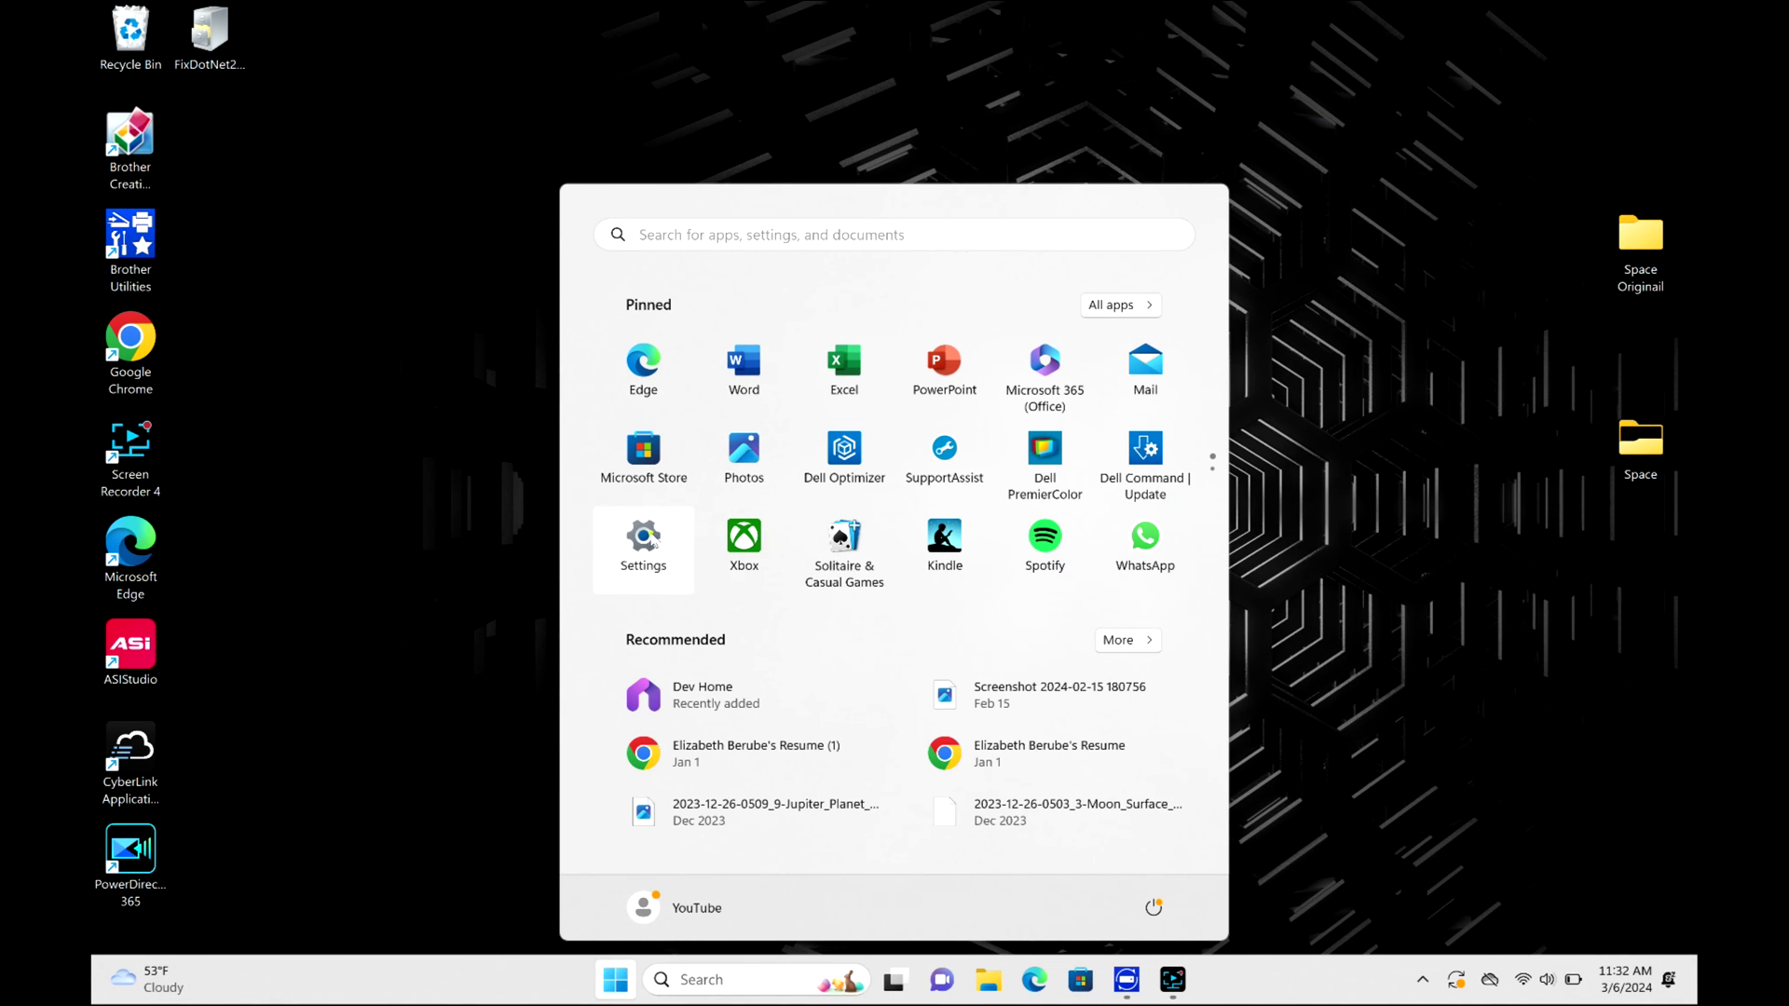
{"action": "left_click", "coordinate": [653, 543]}
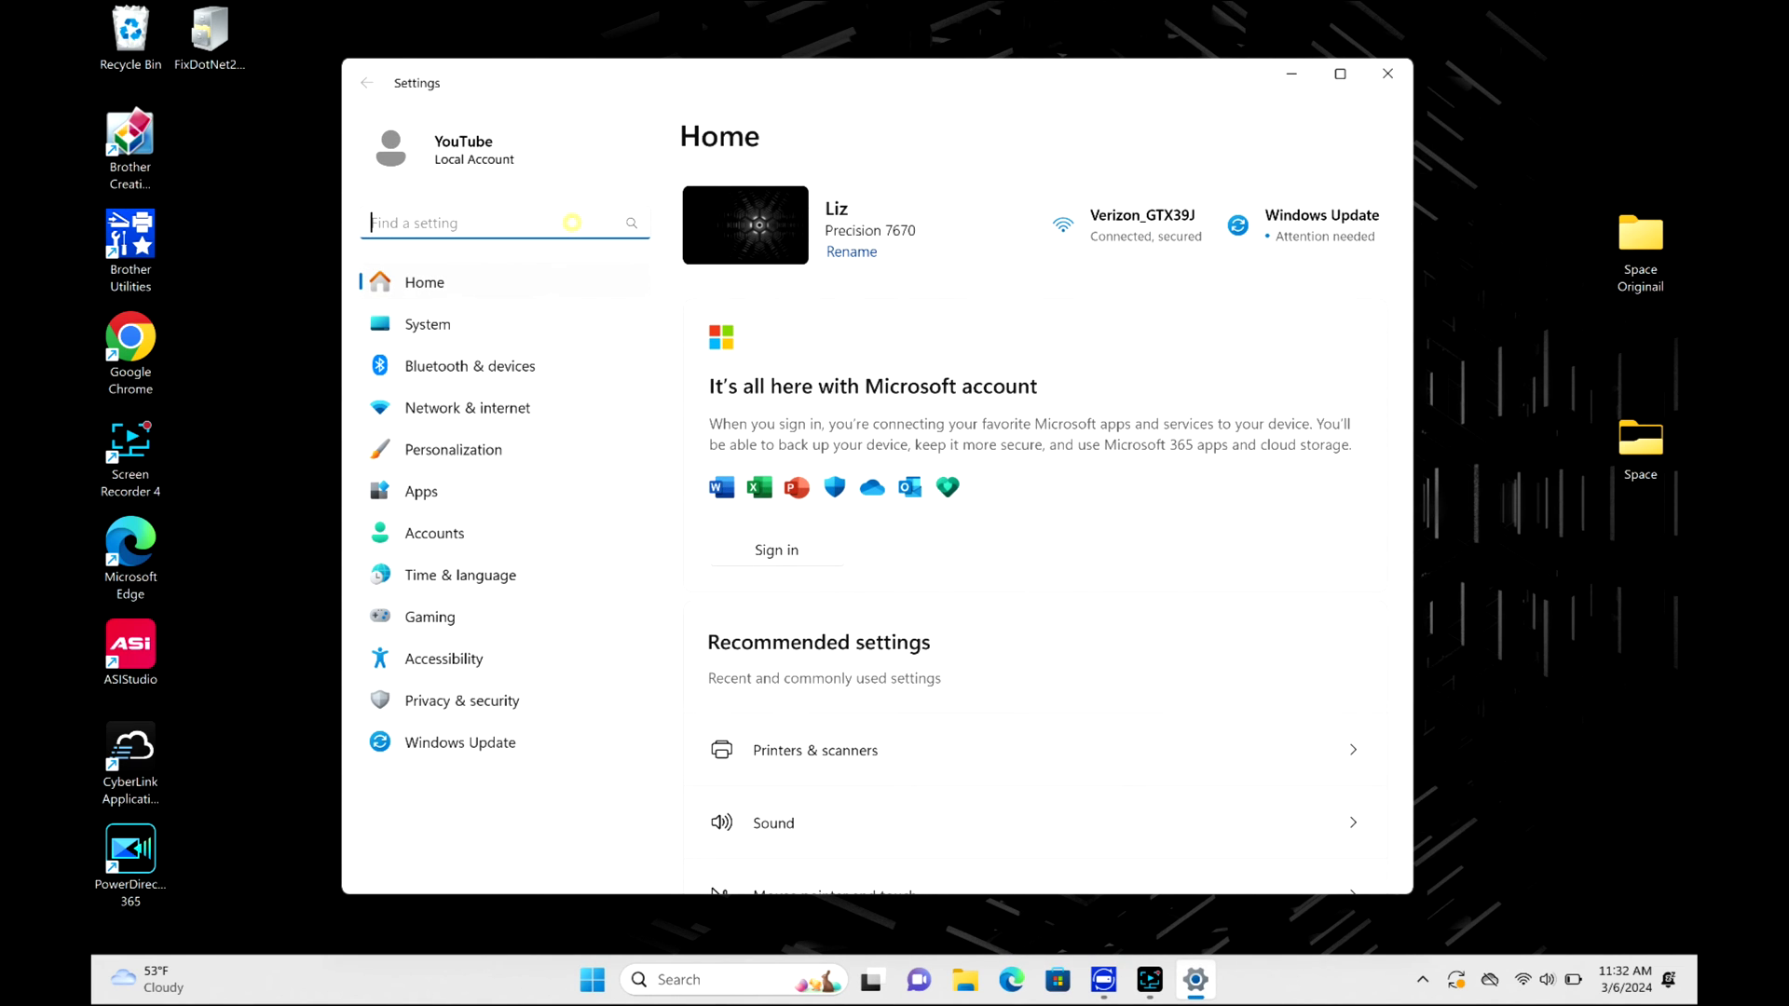
Search 'troublesh' and open Troubleshoot > Other troubleshooters, scrolling the list.
{"action": "type", "text": "troublesh"}
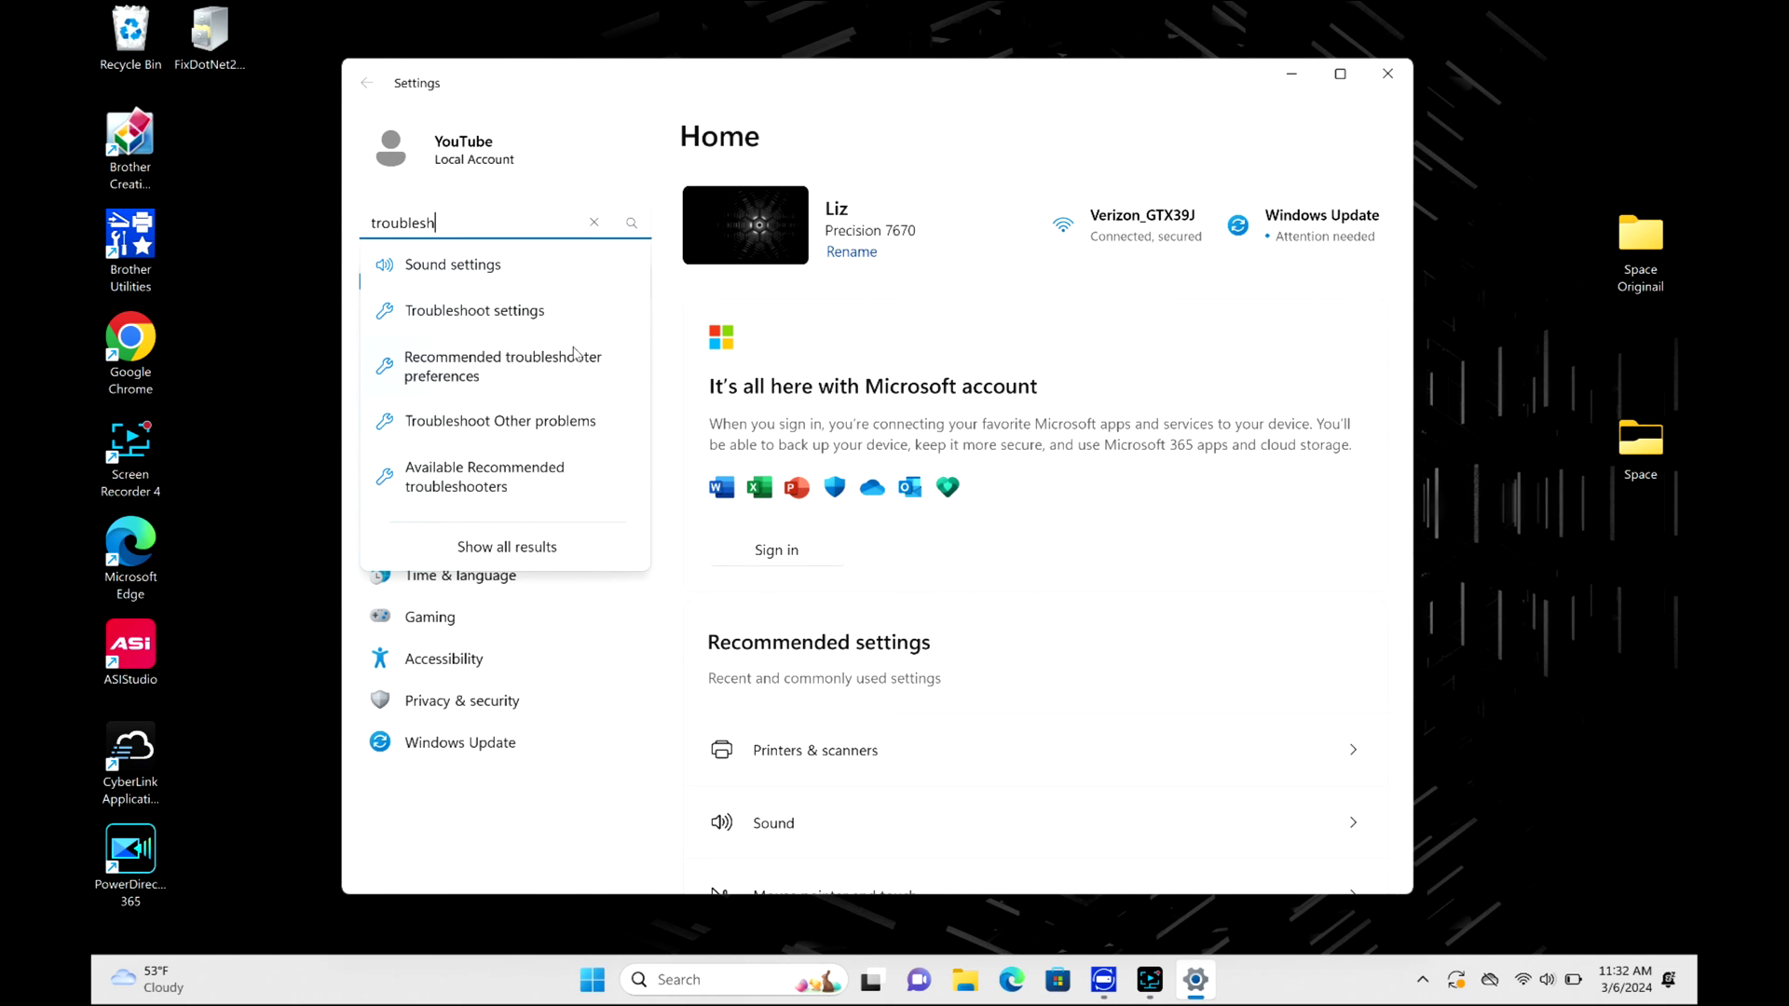
{"action": "left_click", "coordinate": [567, 309]}
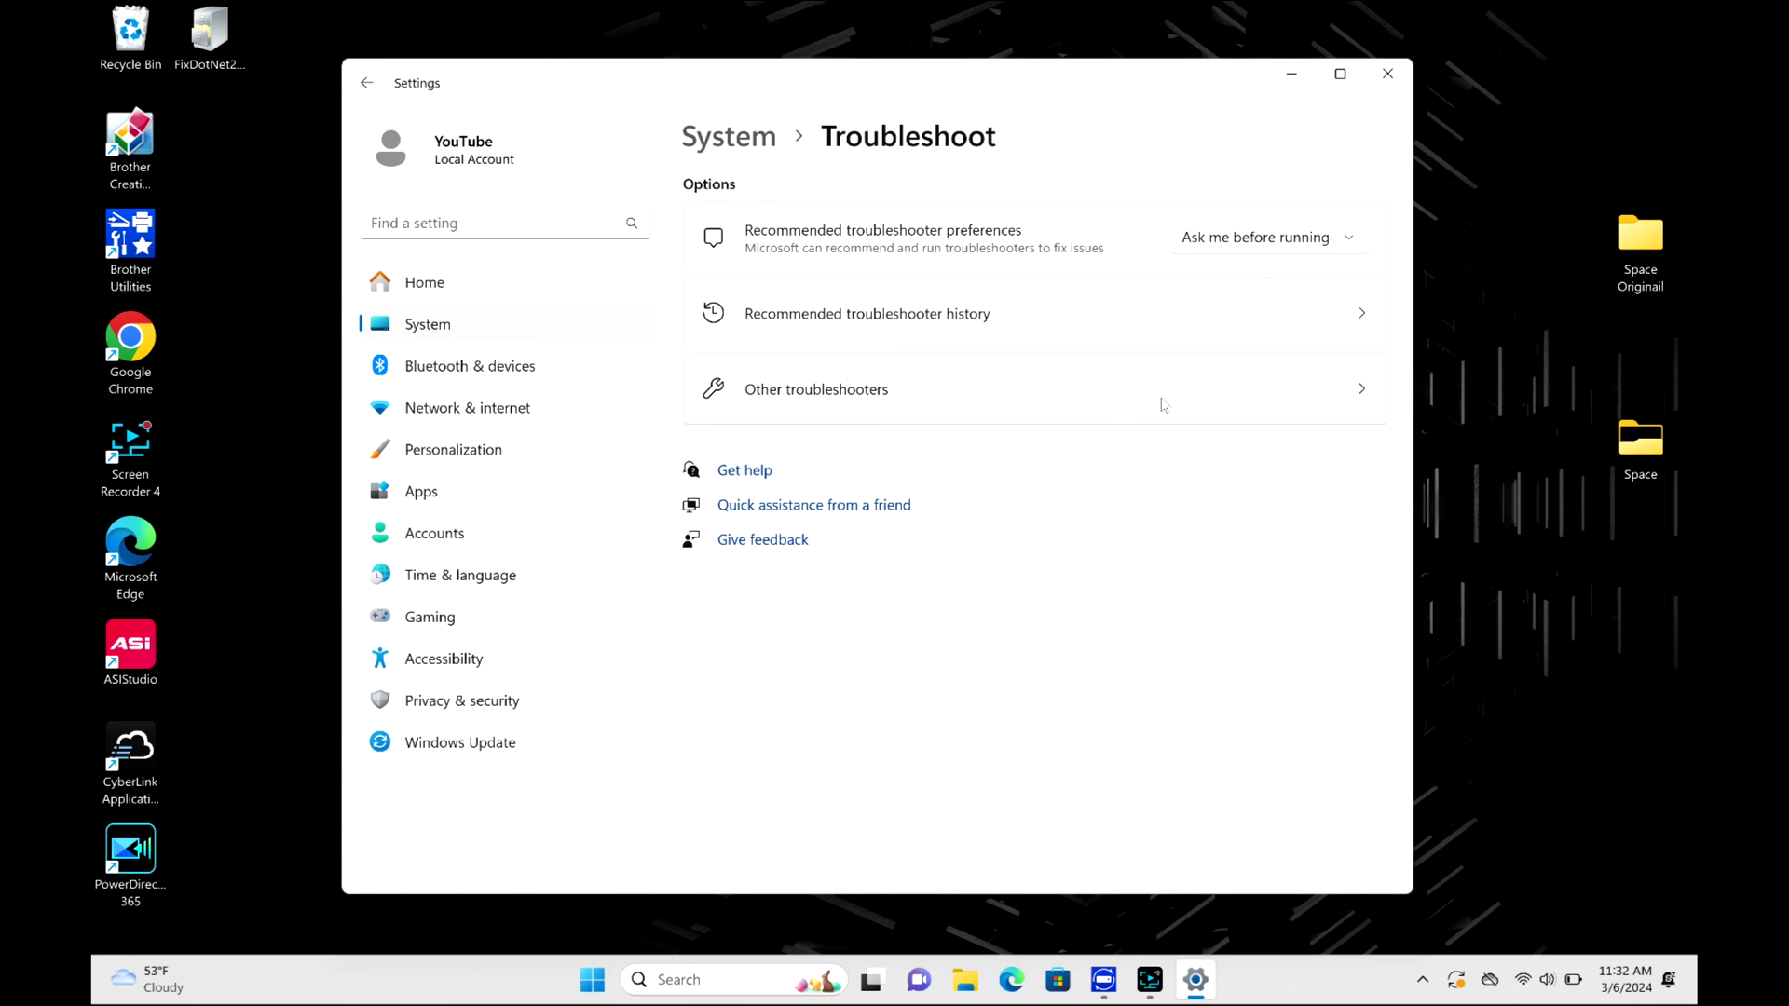
{"action": "left_click", "coordinate": [1163, 405]}
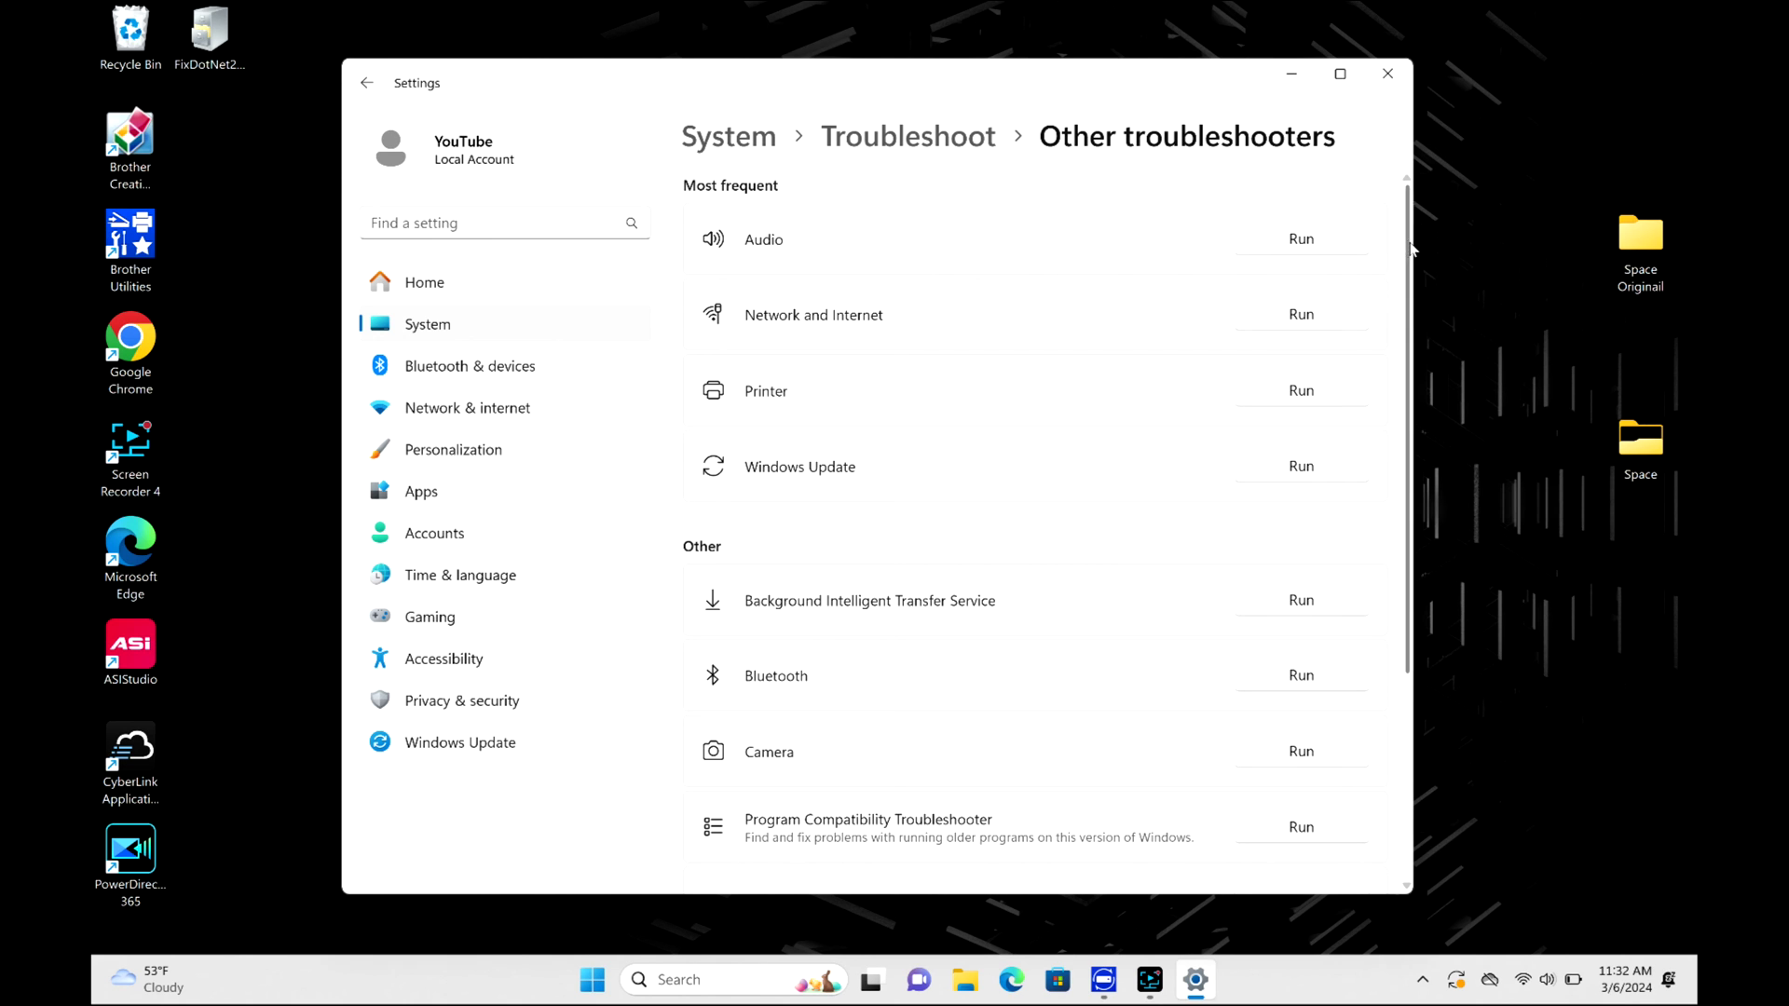
{"action": "mouse_move", "coordinate": [1408, 279]}
{"action": "left_mouse_down"}
{"action": "mouse_move", "coordinate": [1414, 492]}
{"action": "mouse_move", "coordinate": [1435, 250]}
{"action": "mouse_move", "coordinate": [1431, 277]}
{"action": "left_mouse_up"}
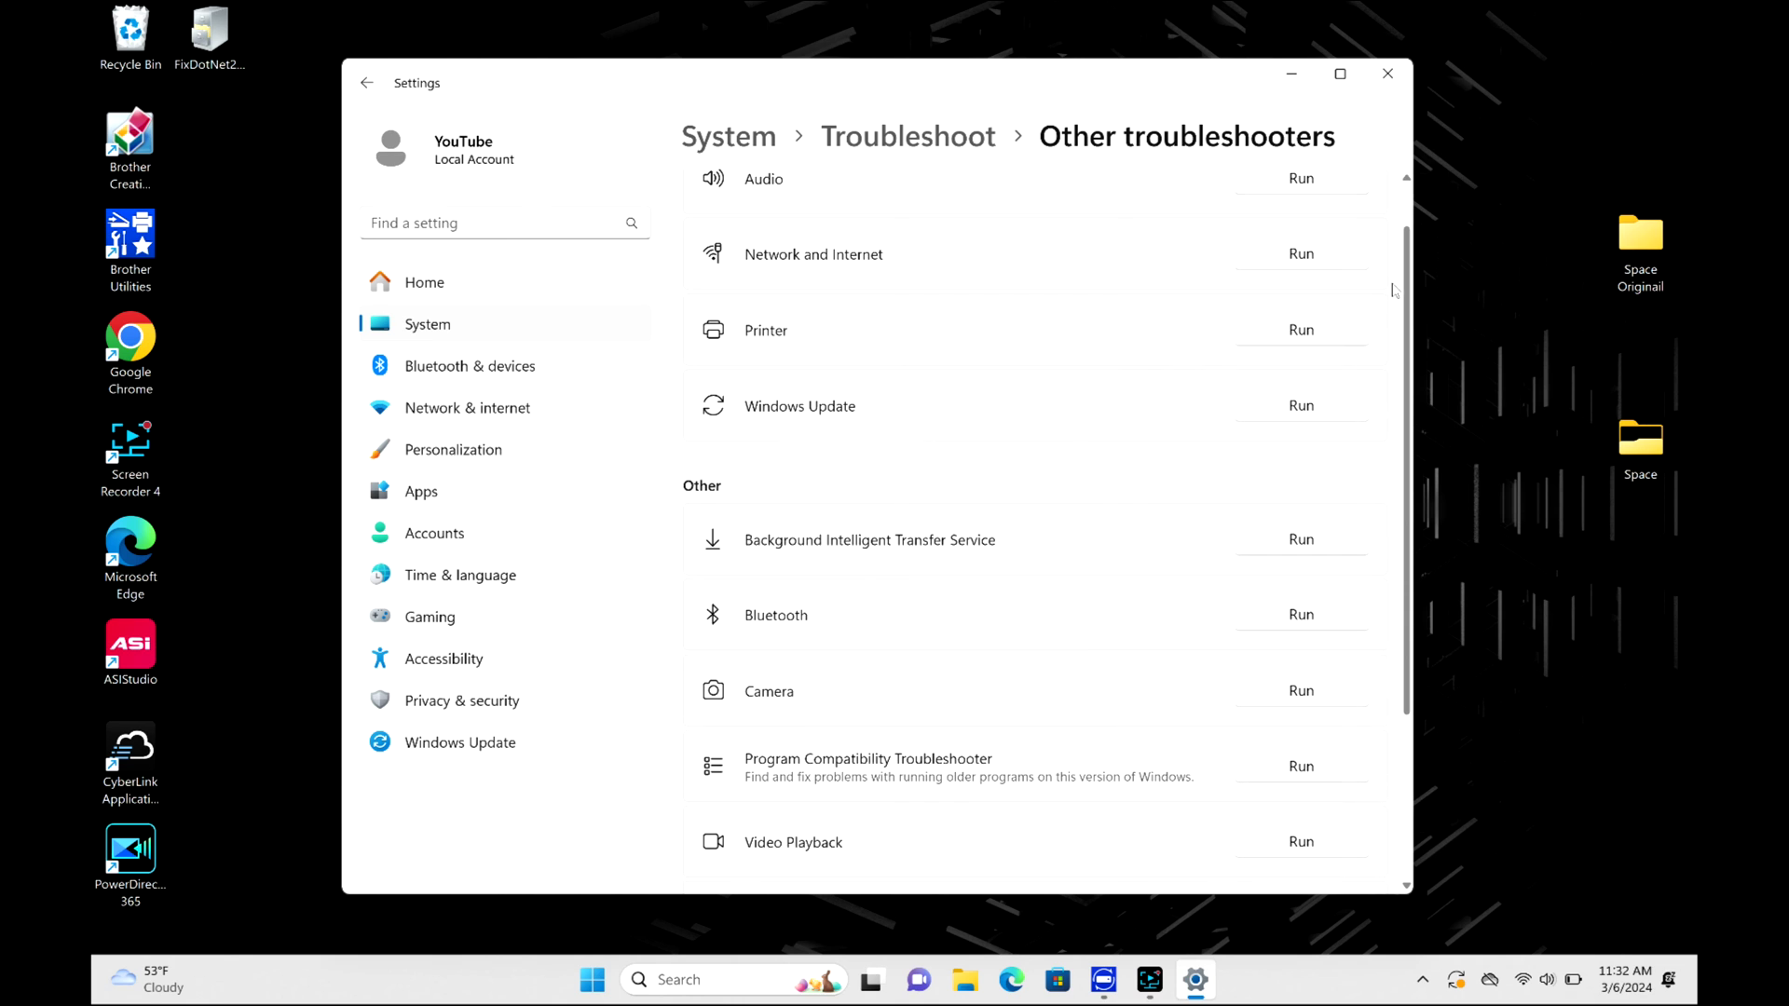
Run the Windows Update troubleshooter past the pending-reboot warning, then close it and Settings.
{"action": "left_click", "coordinate": [1301, 406]}
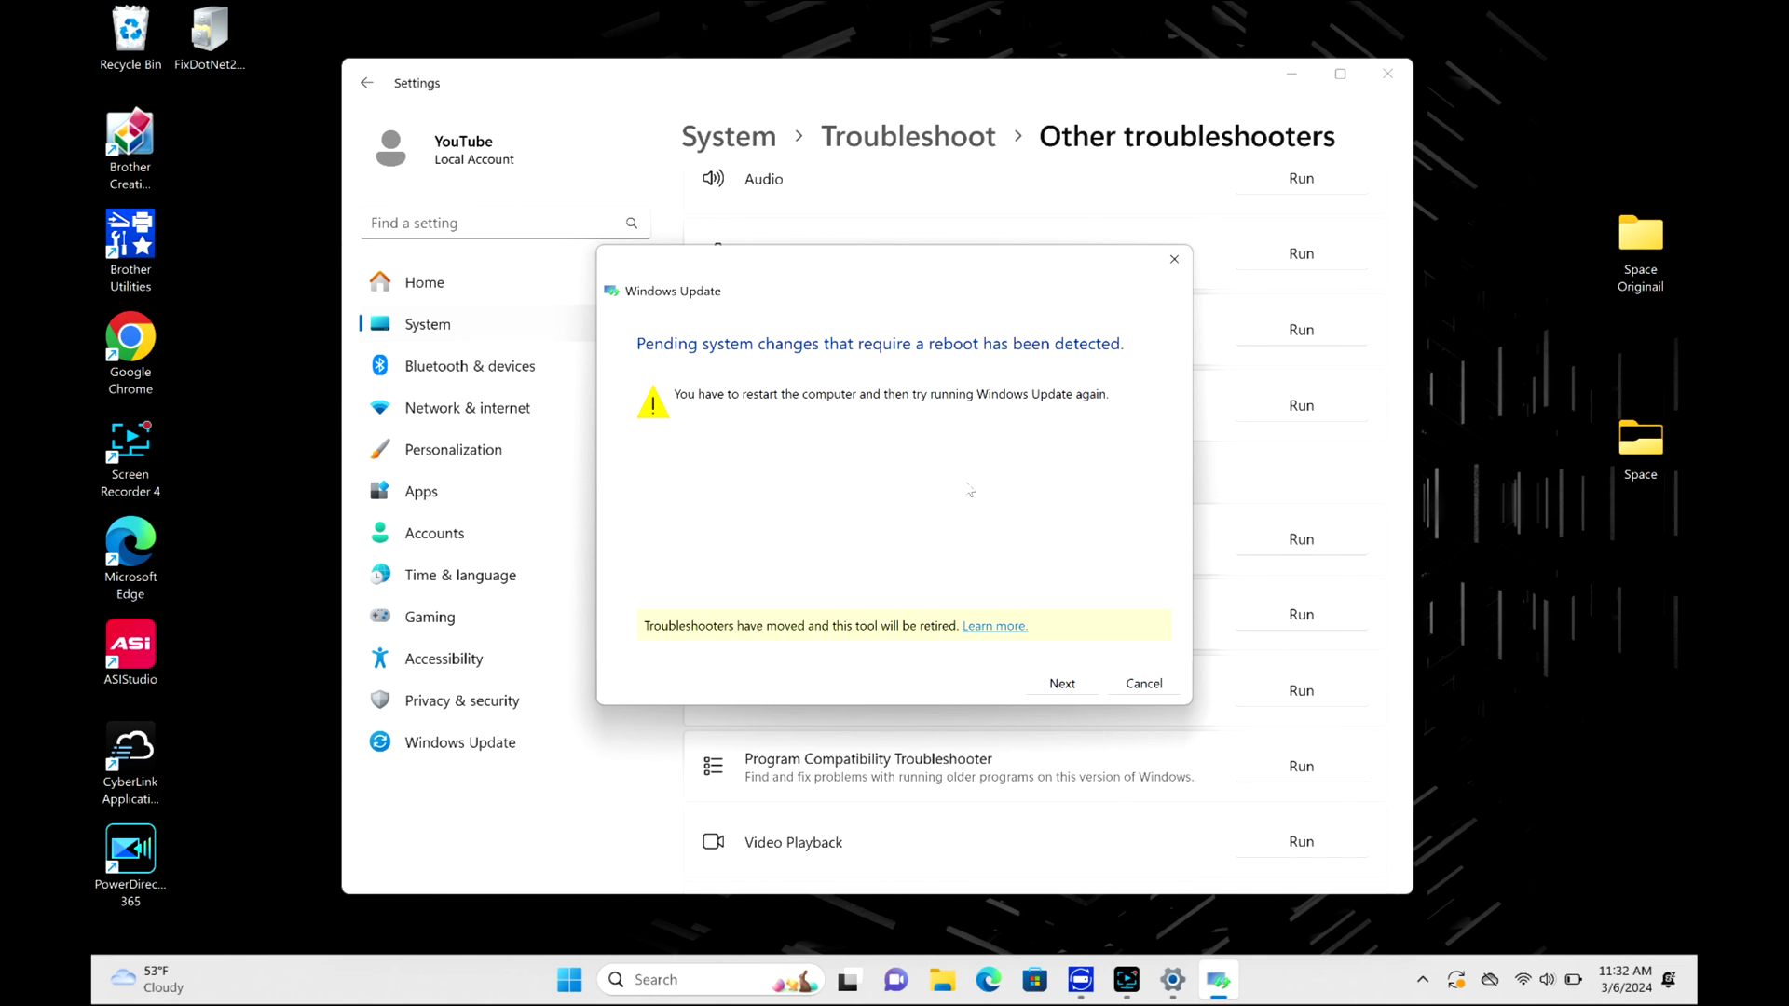
{"action": "left_click", "coordinate": [1058, 686]}
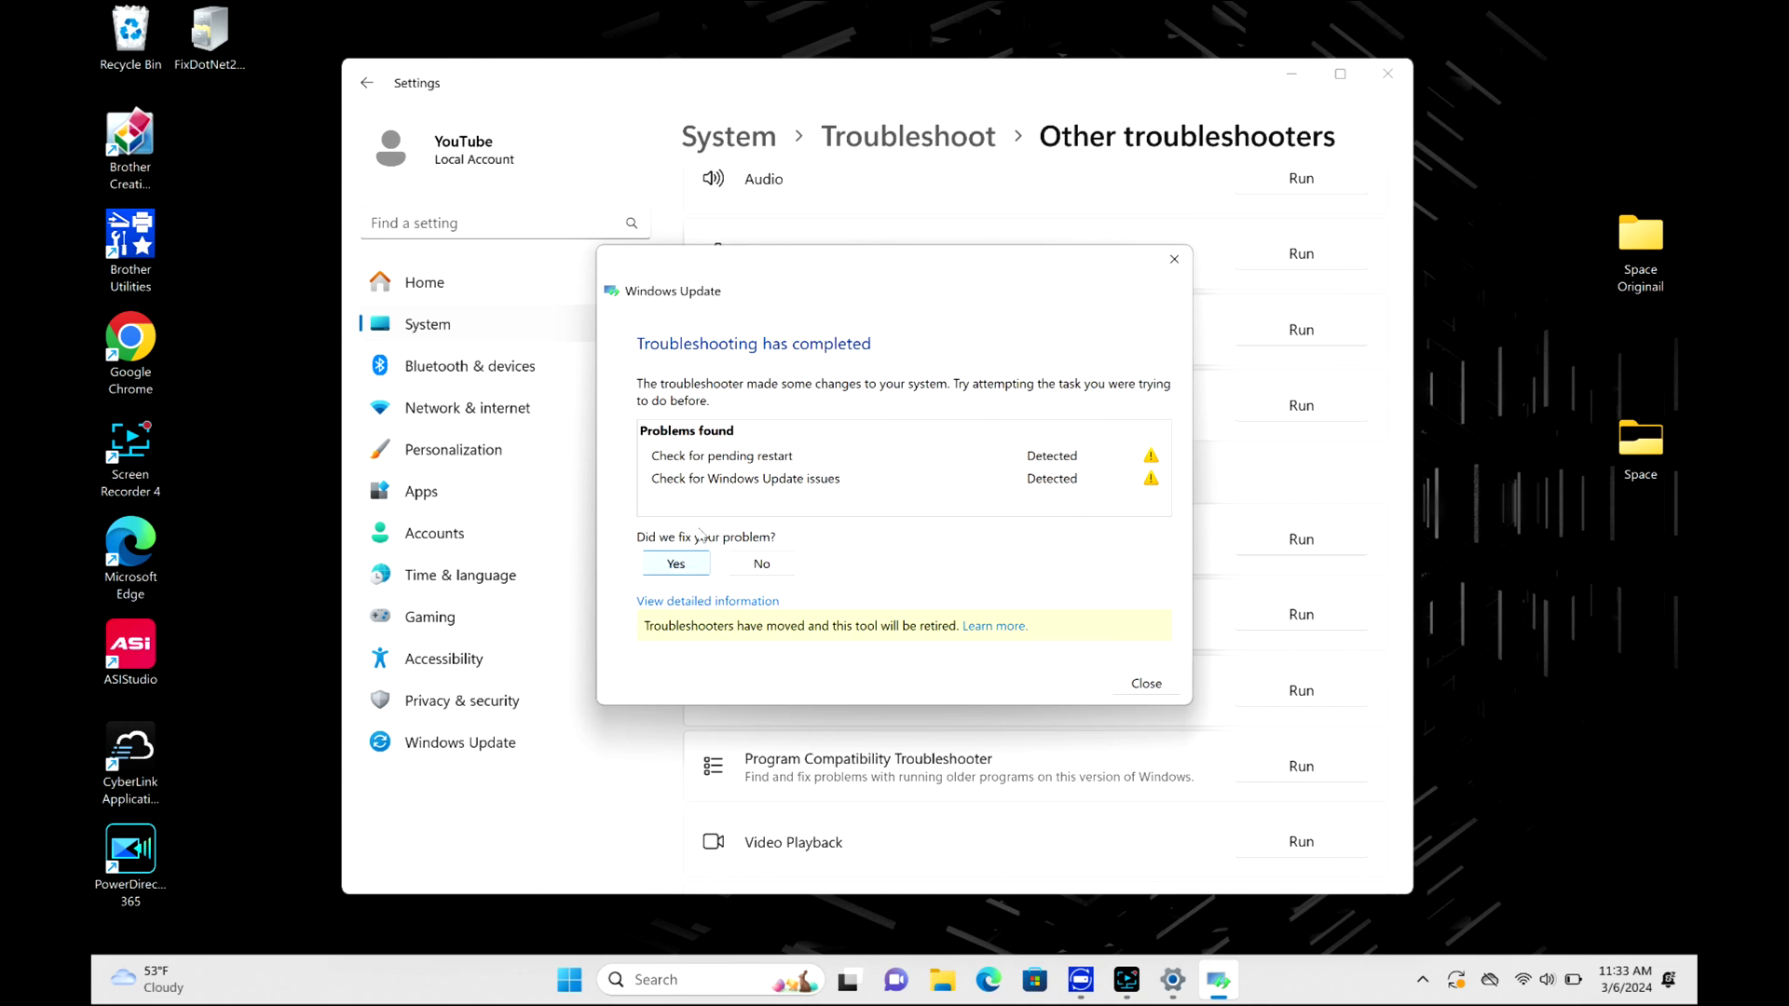
{"action": "left_click", "coordinate": [1173, 260]}
{"action": "left_click", "coordinate": [1388, 74]}
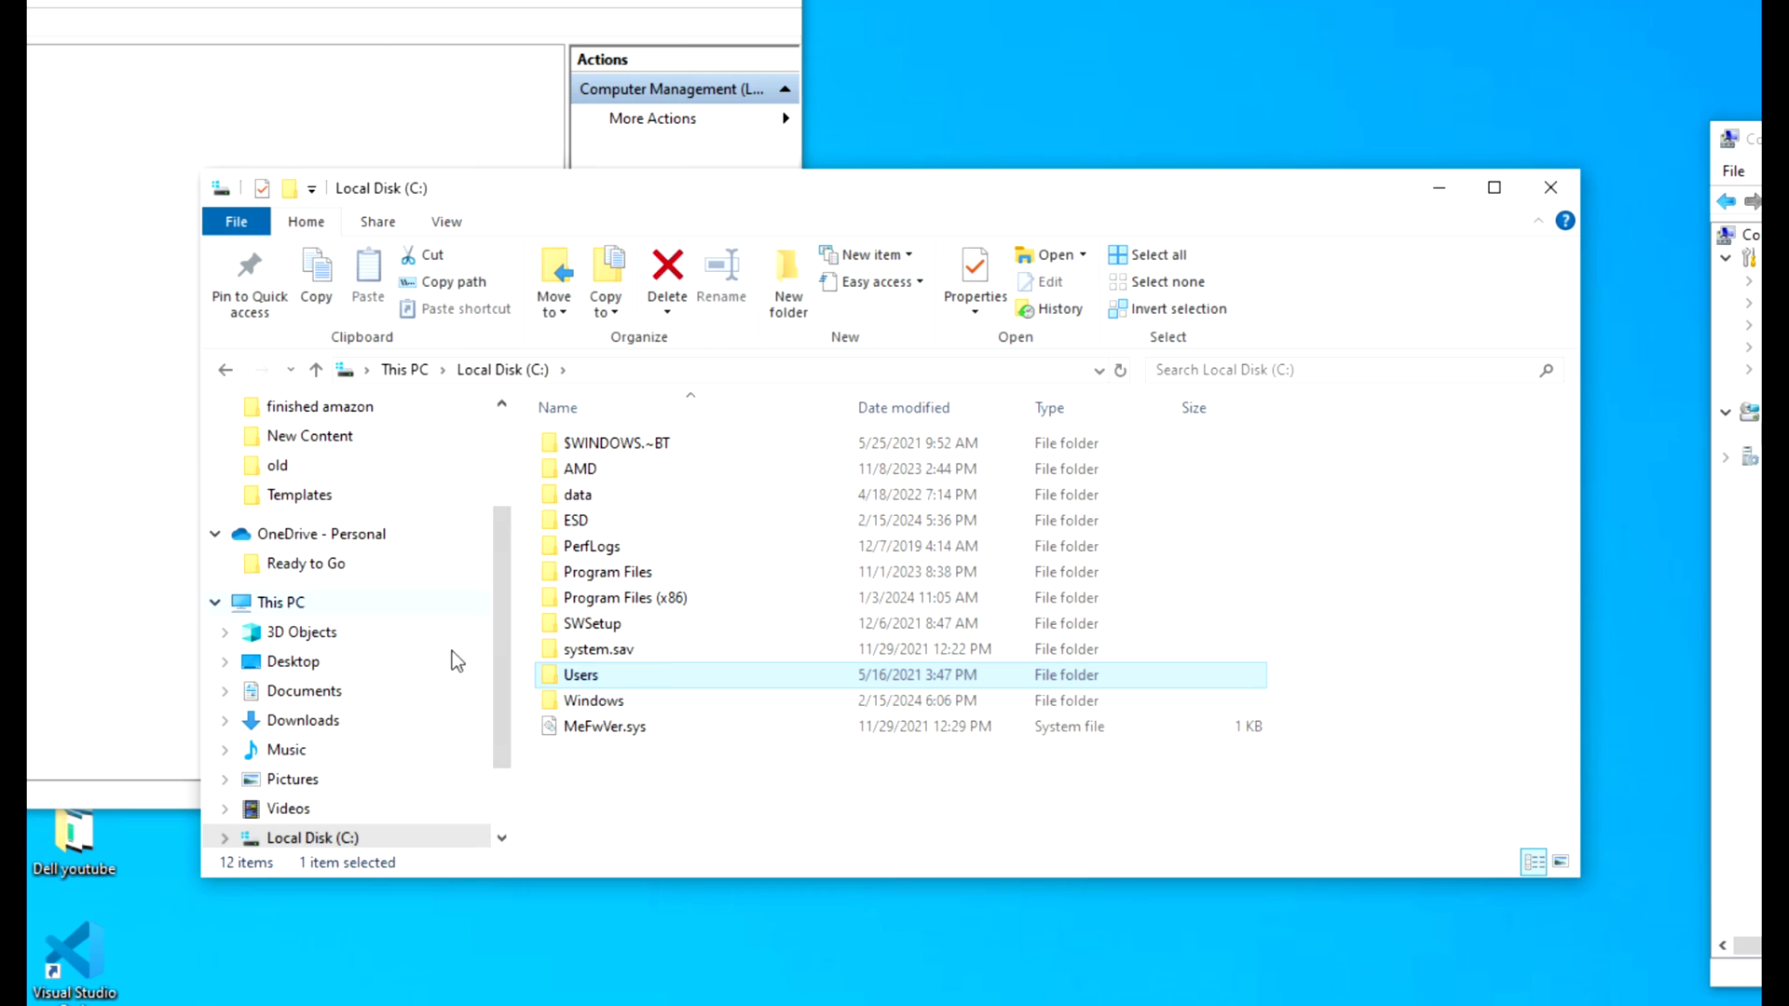
{"action": "right_click", "coordinate": [300, 615]}
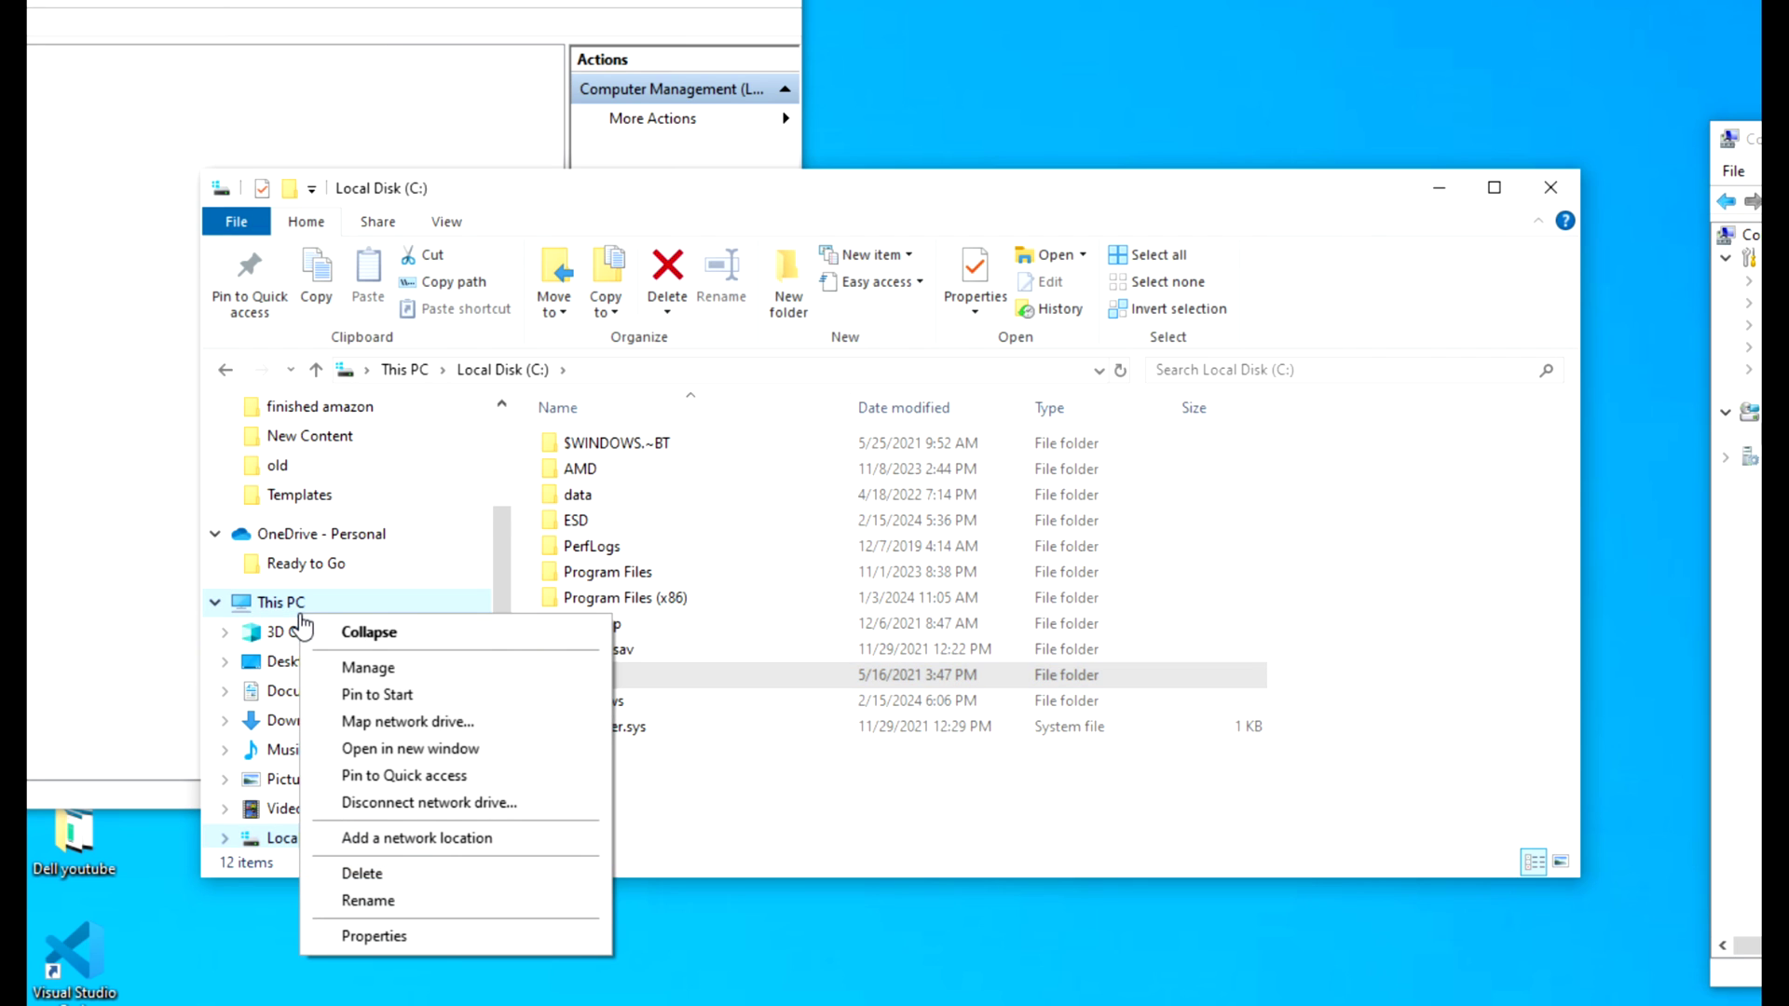
{"action": "left_click", "coordinate": [389, 678]}
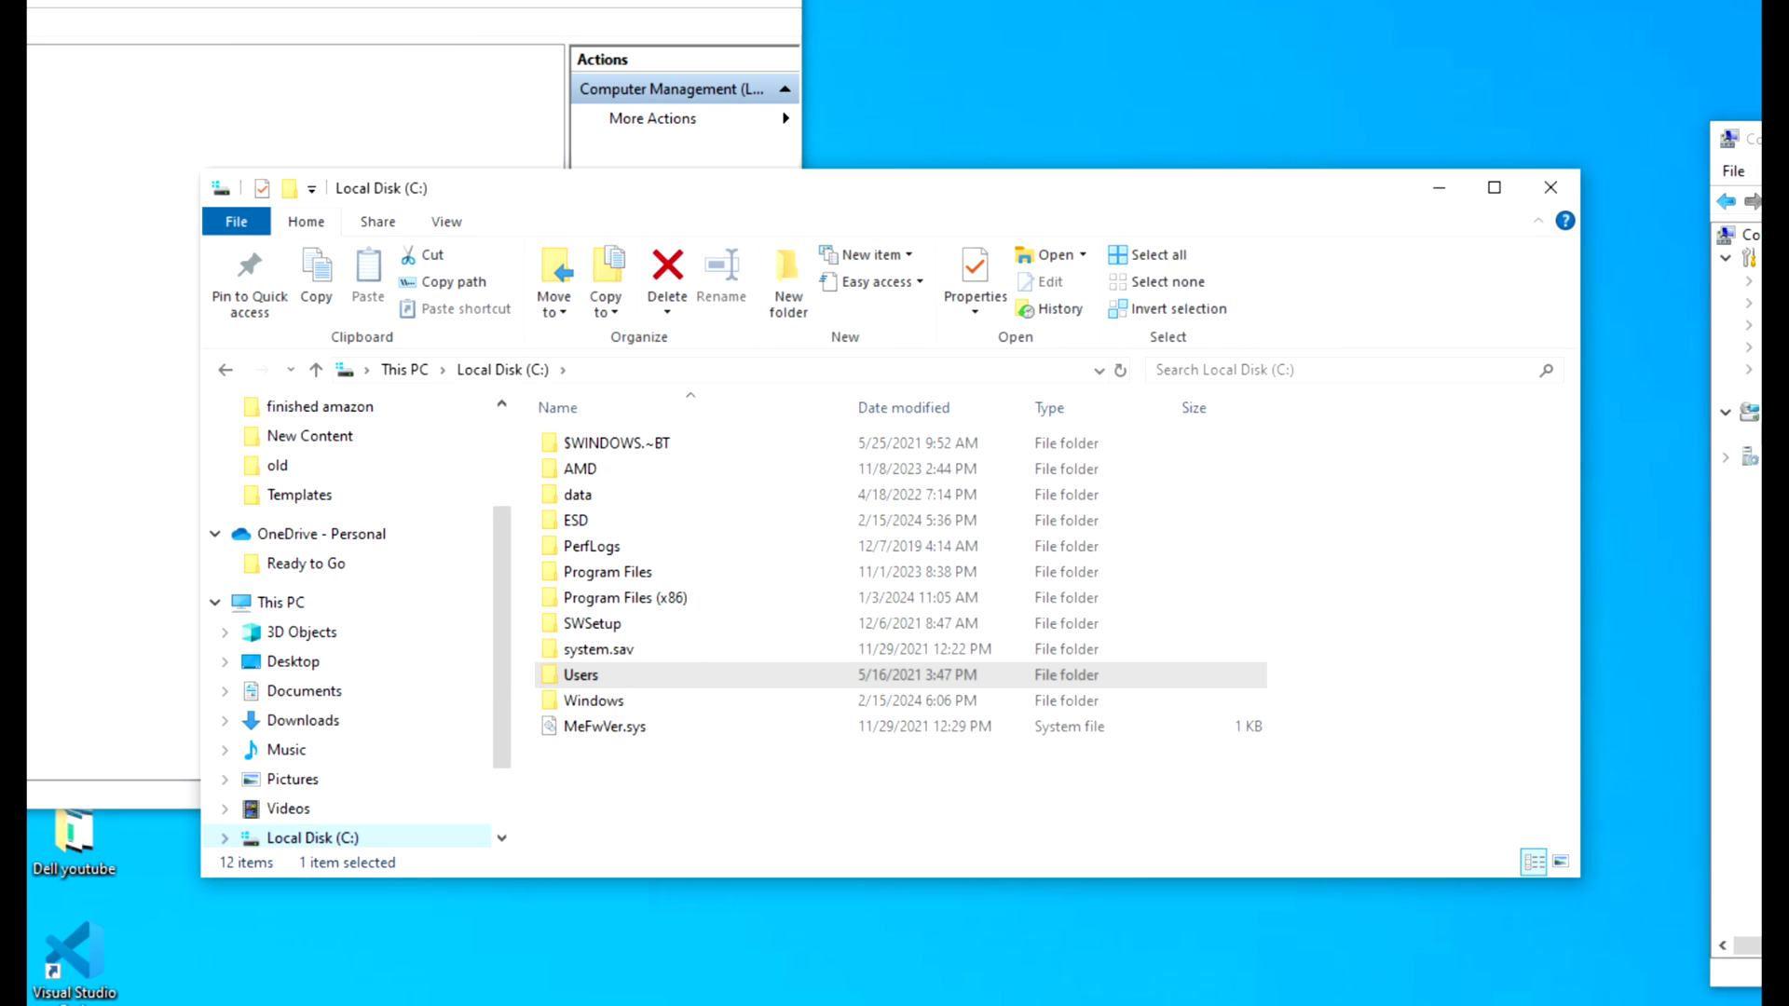
{"action": "left_click_drag", "start_coordinate": [861, 91], "coordinate": [1115, 126]}
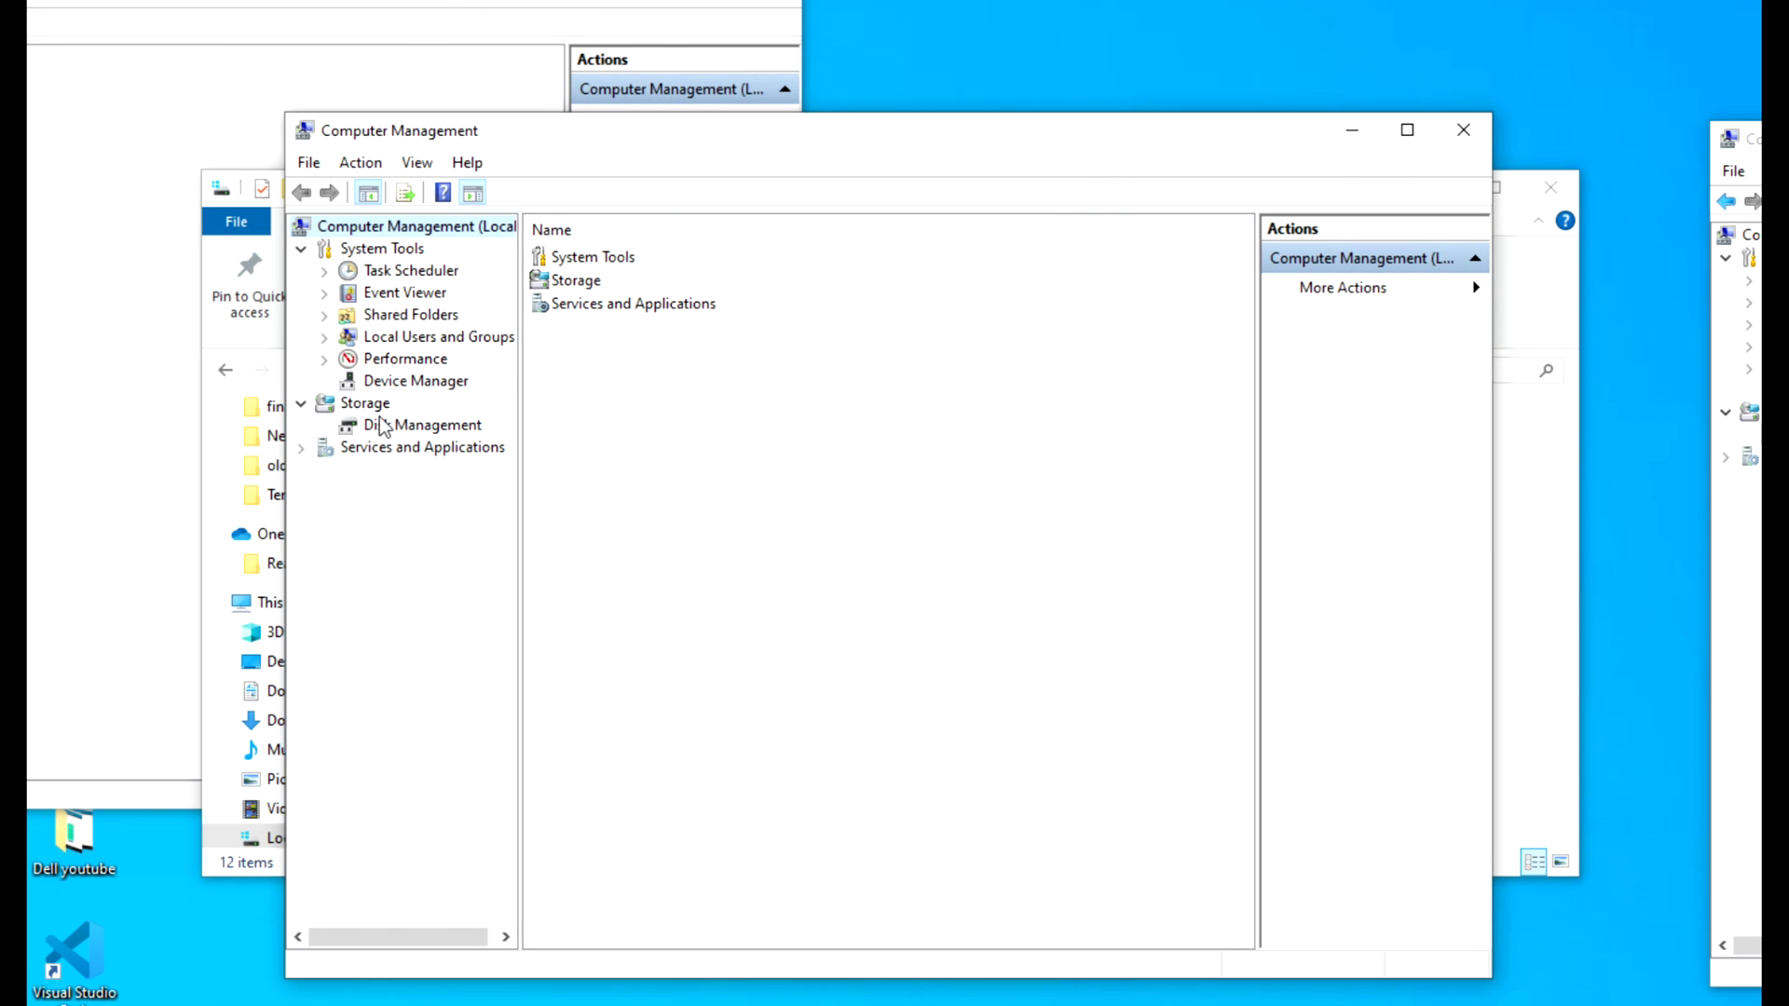
{"action": "left_click", "coordinate": [369, 405]}
{"action": "left_click", "coordinate": [397, 431]}
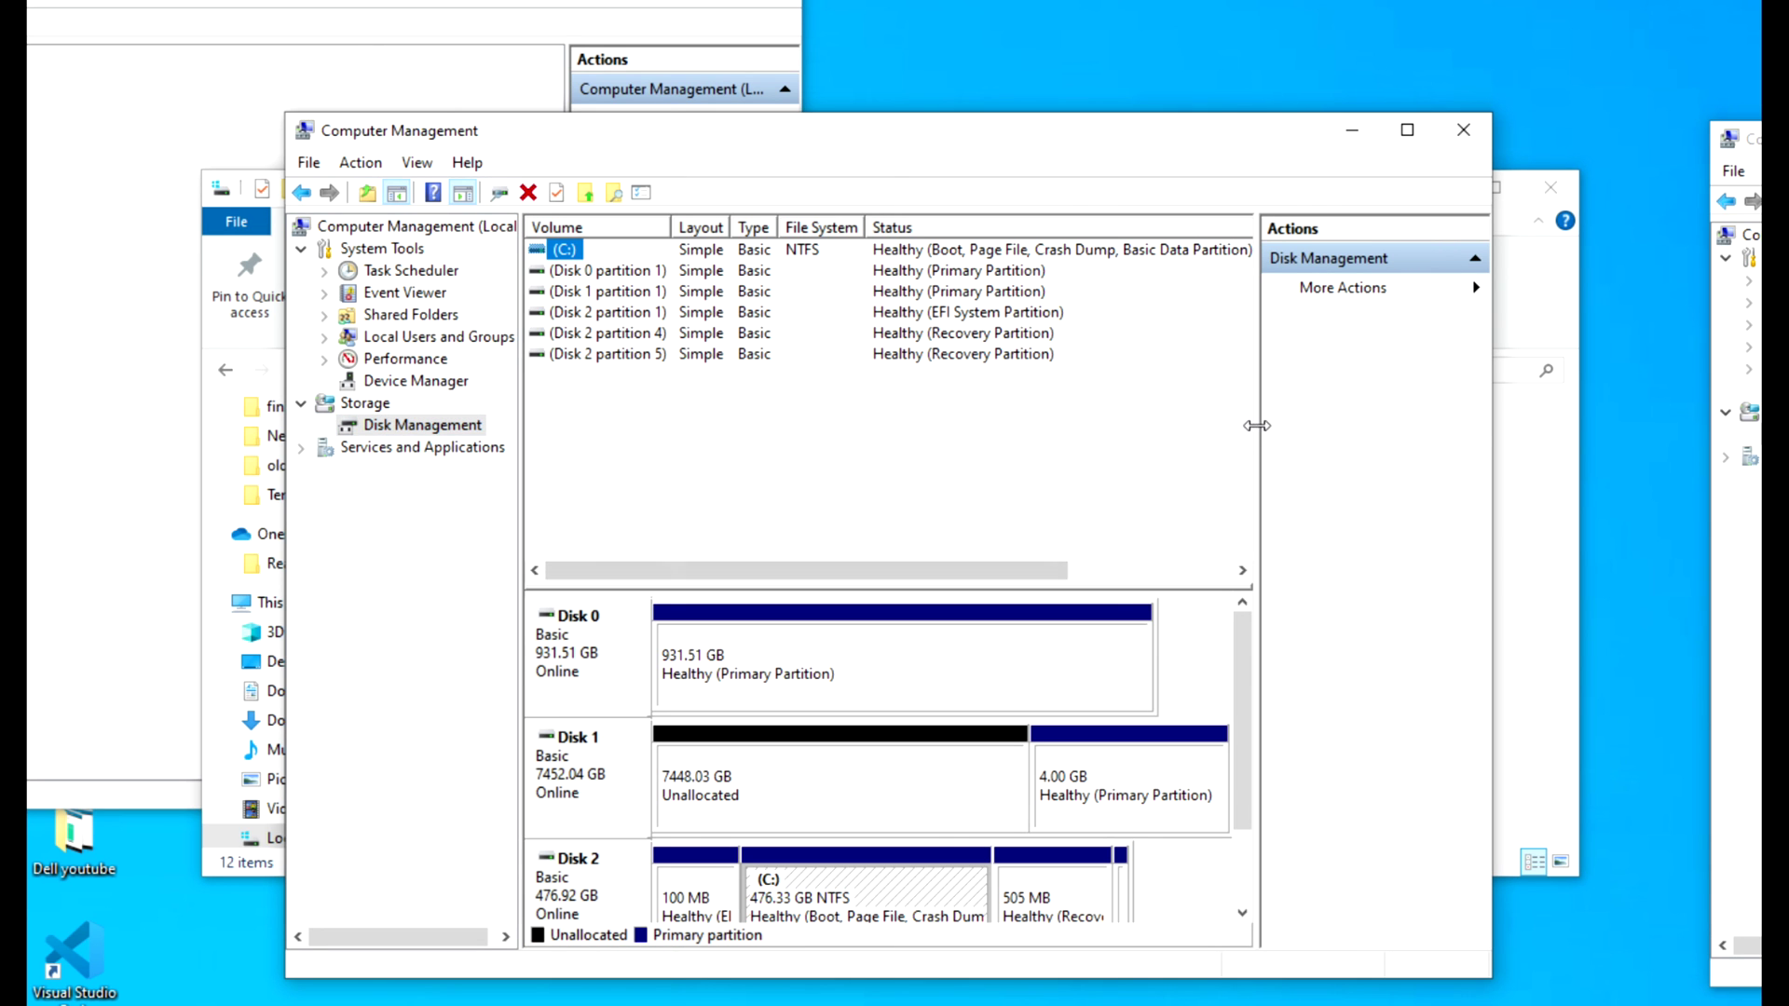
{"action": "left_click_drag", "start_coordinate": [1257, 426], "coordinate": [1369, 426]}
{"action": "scroll", "coordinate": [1276, 555], "scroll_direction": "right", "scroll_amount": 1}
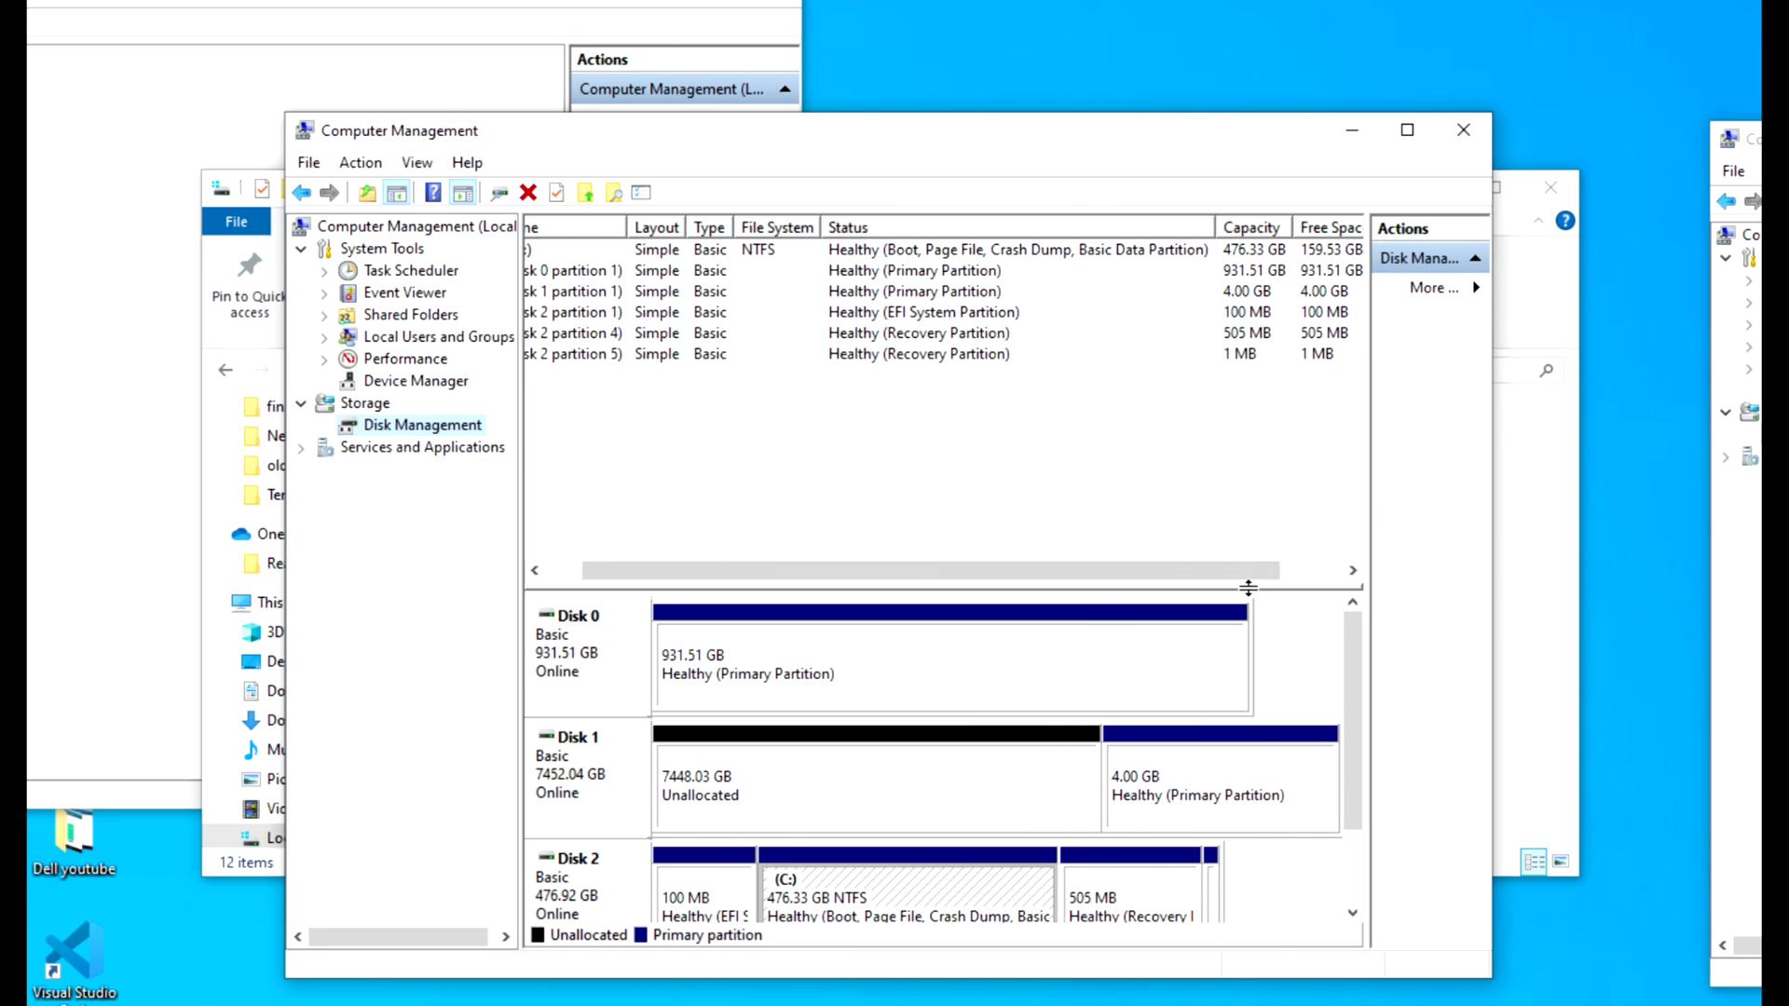
{"action": "left_click_drag", "start_coordinate": [1352, 782], "coordinate": [1372, 842]}
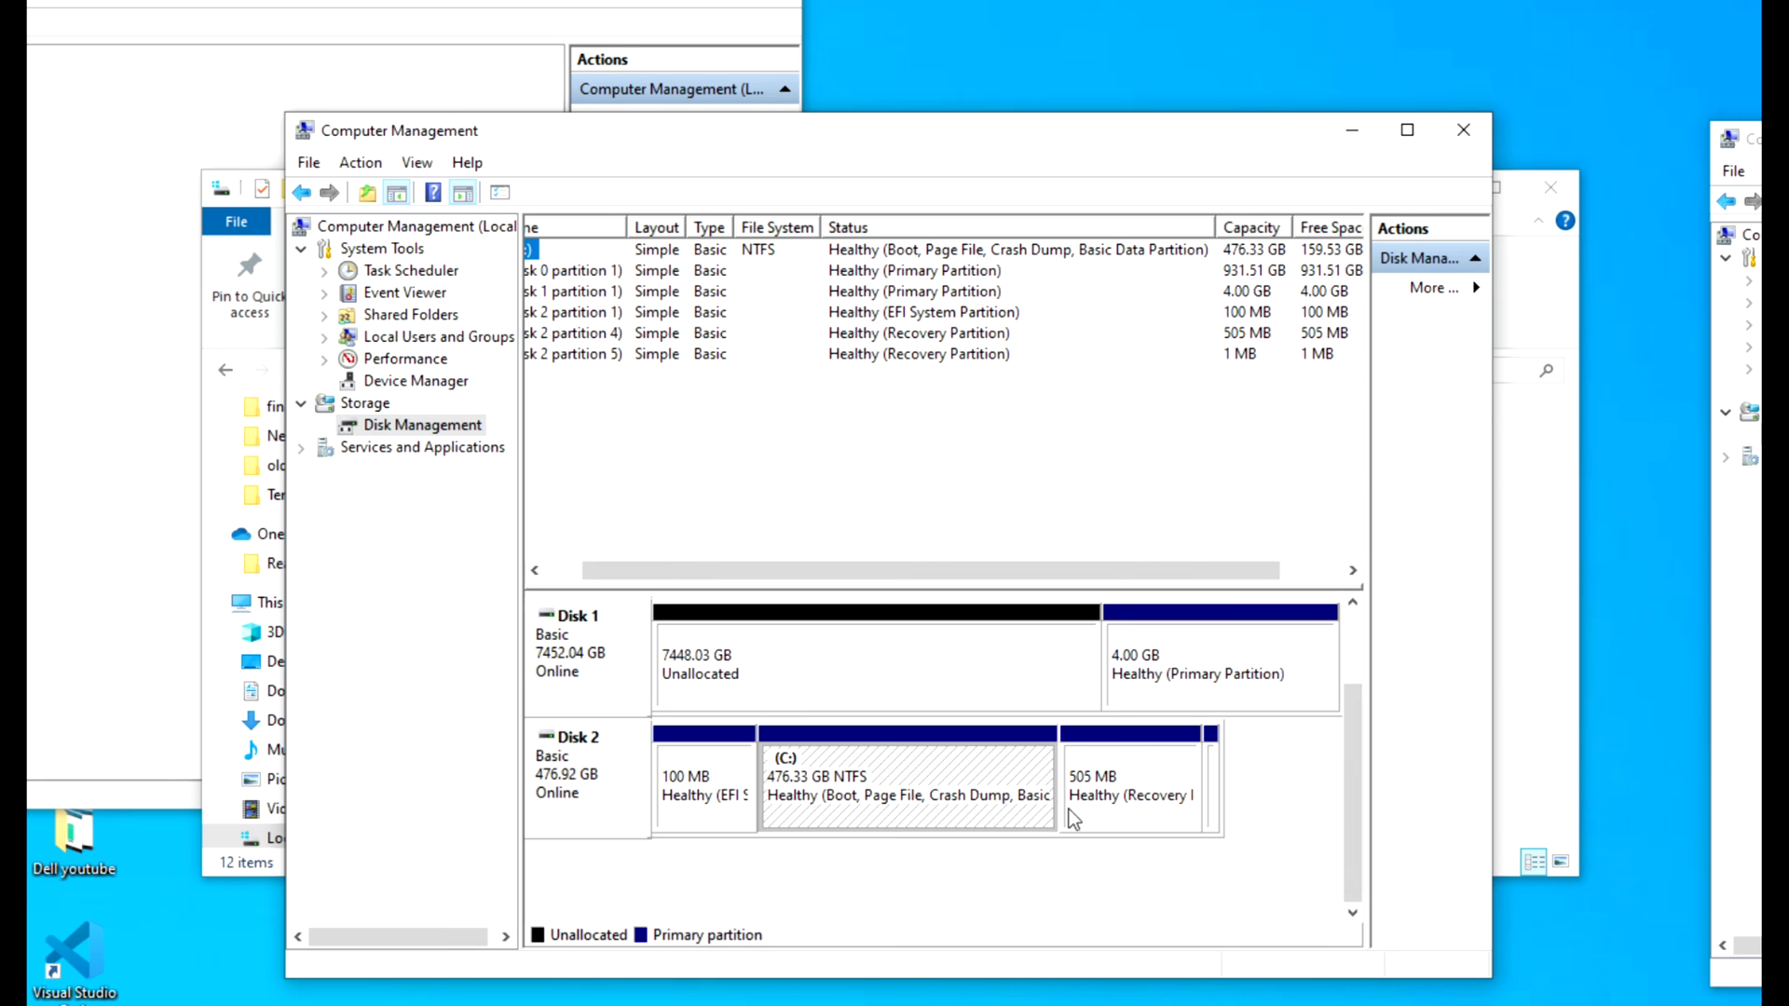
{"action": "left_click", "coordinate": [1464, 129]}
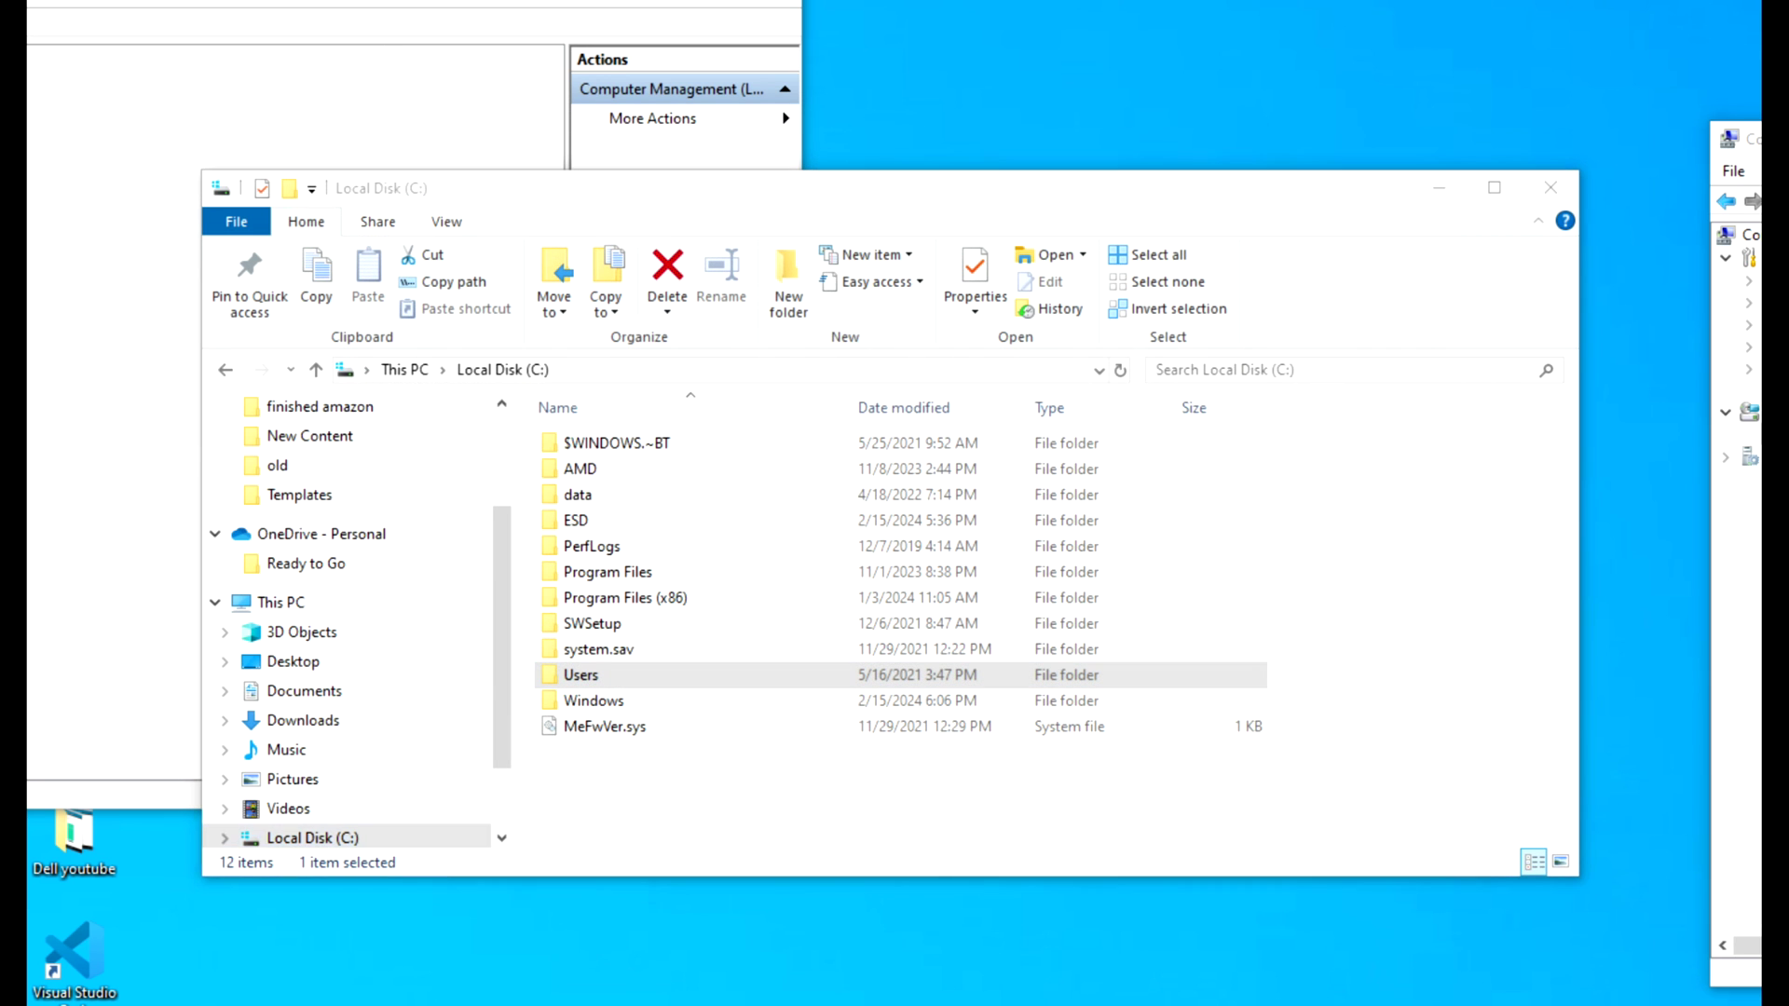
Launch Command Prompt via a 'cmd' search and center its window.
{"action": "key", "text": "super"}
{"action": "type", "text": "cmd"}
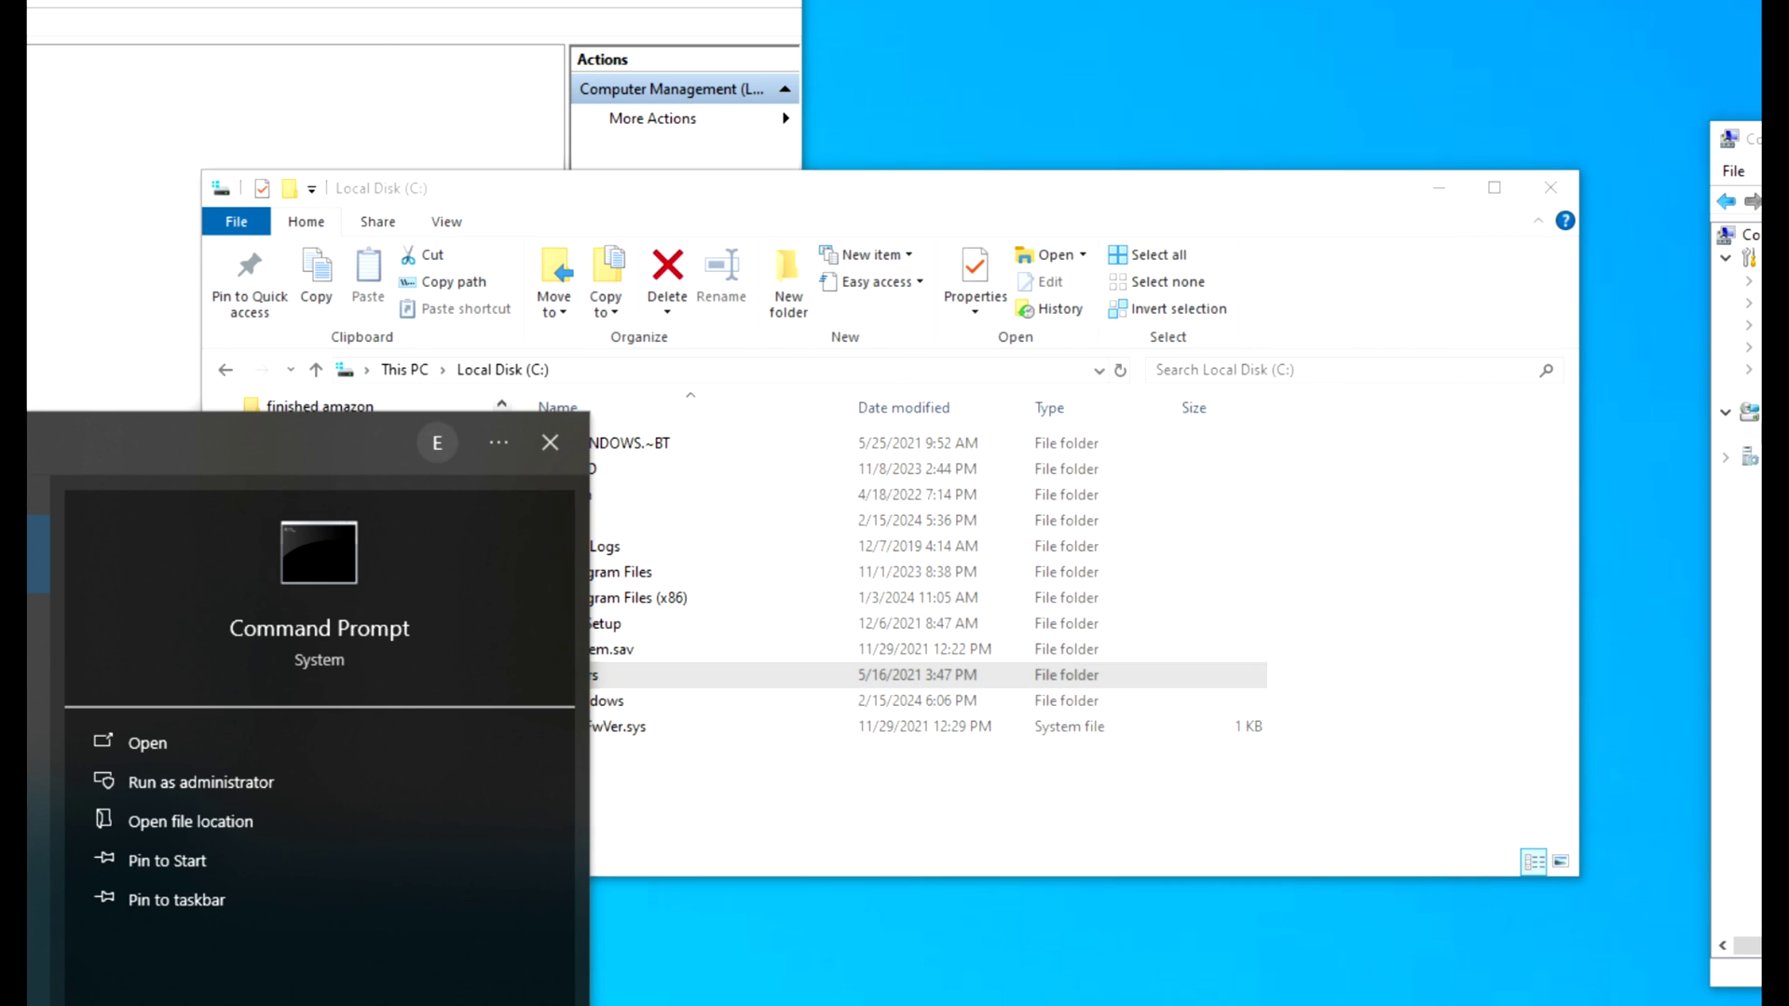
{"action": "key", "text": "Return"}
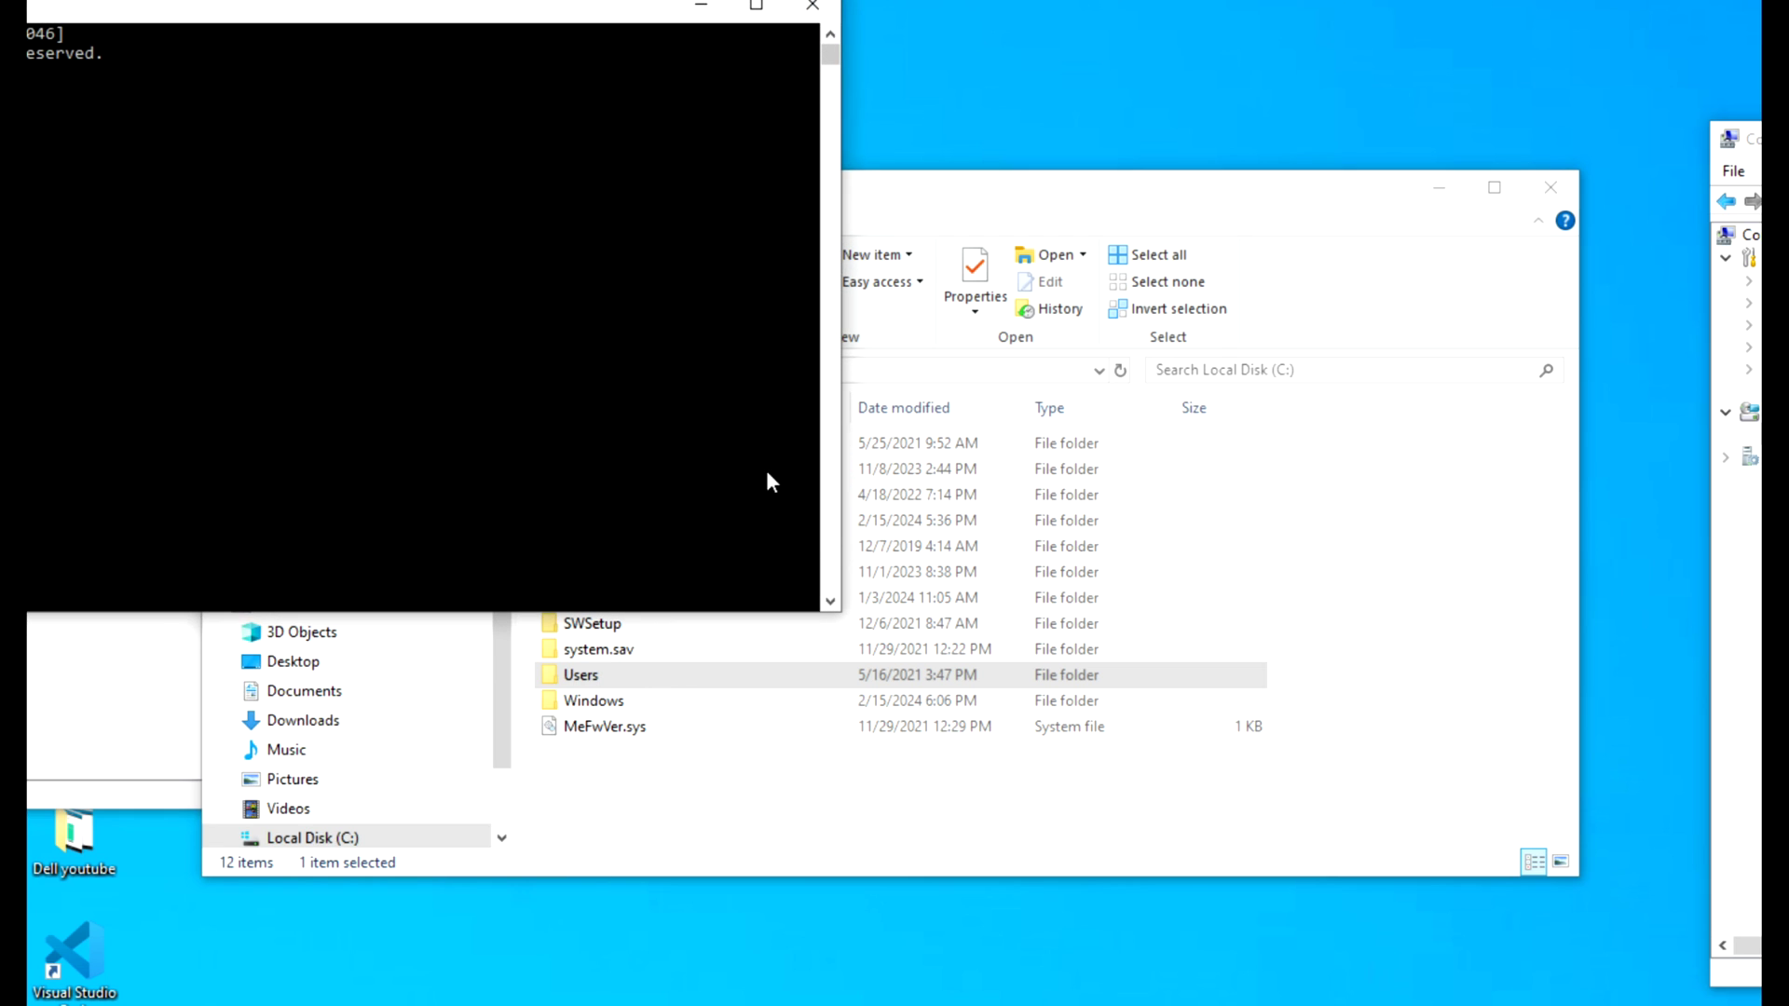
{"action": "left_click_drag", "start_coordinate": [399, 24], "coordinate": [1127, 212]}
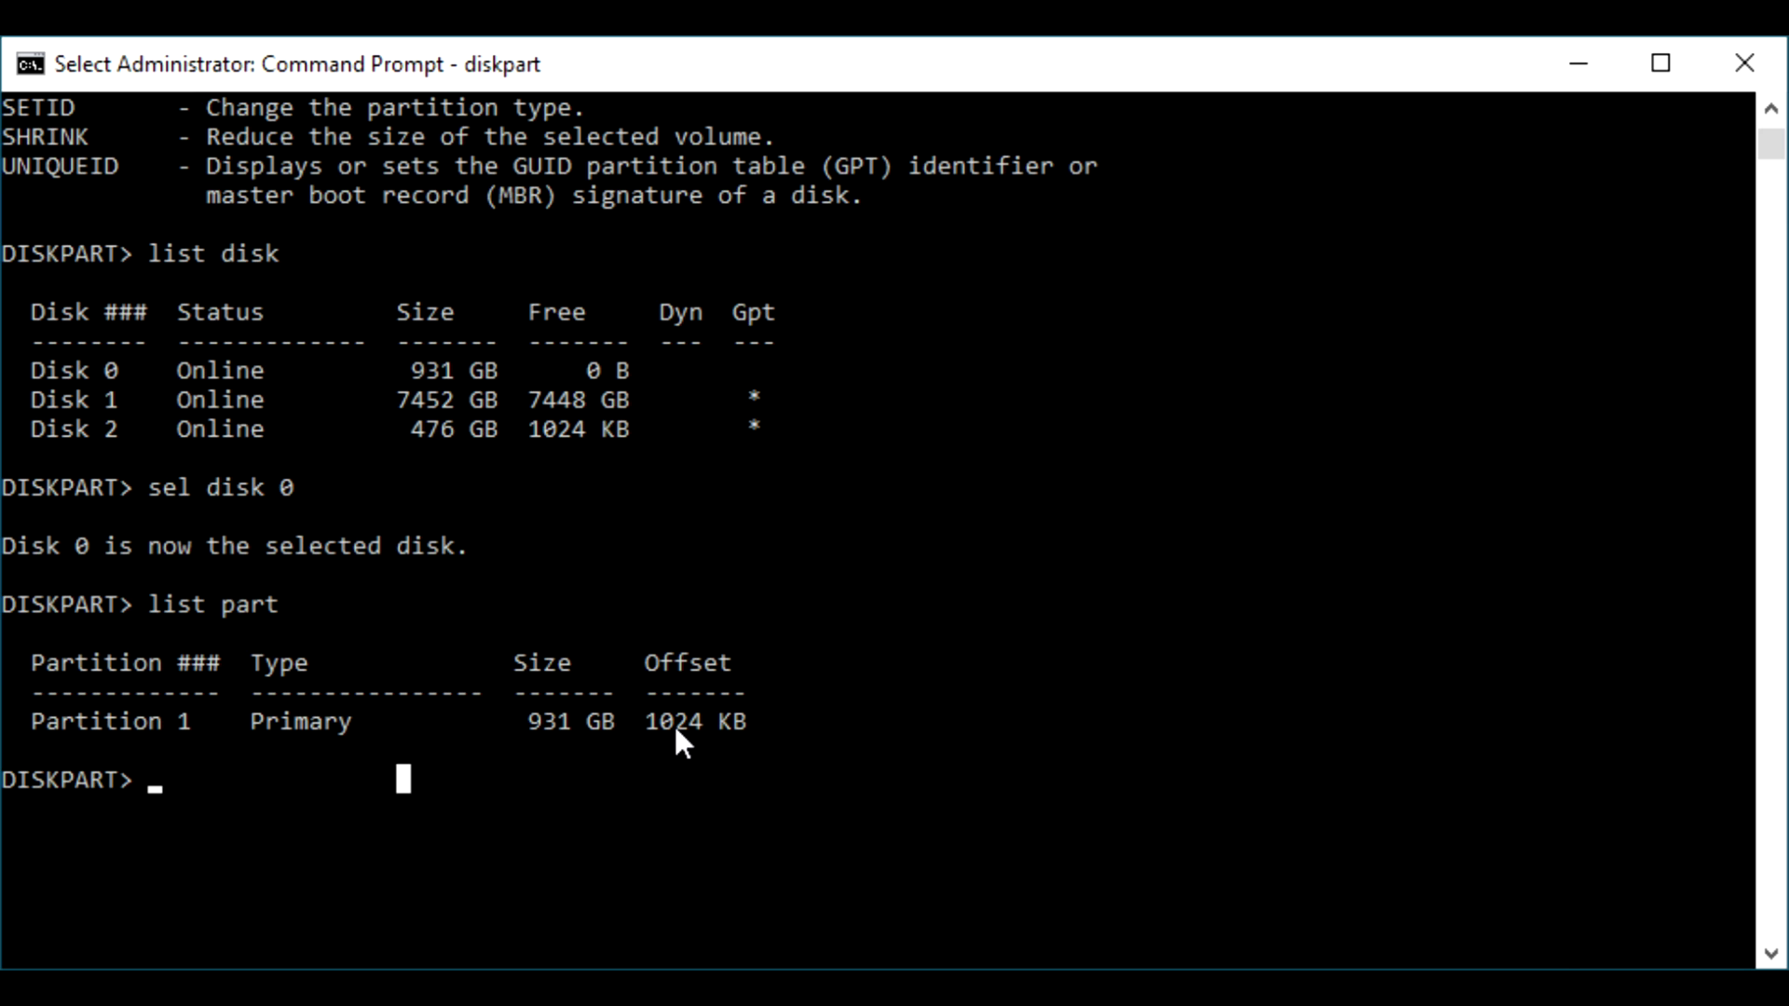
Type a partition-select command, clear it, then enter 'shrink desired=250 minimum=250' in diskpart.
{"action": "type", "text": "se"}
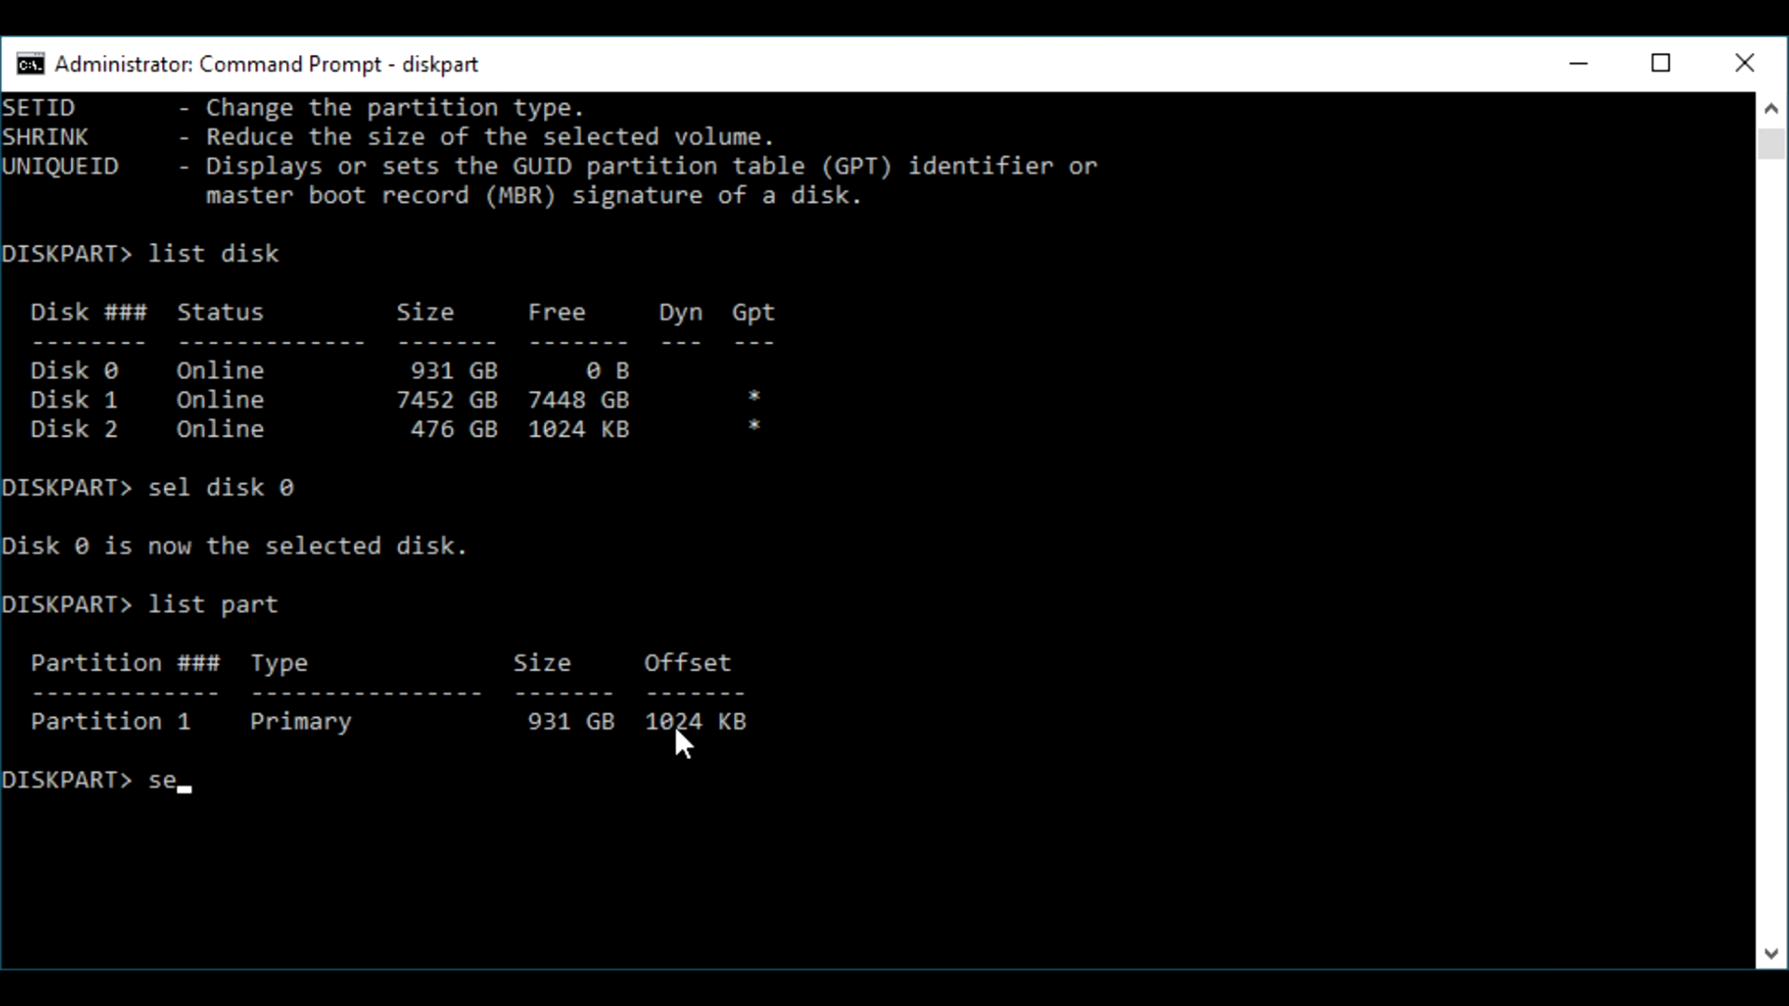
{"action": "type", "text": "l partr"}
{"action": "key", "text": "BackSpace"}
{"action": "type", "text": "2"}
{"action": "key", "text": "BackSpace"}
{"action": "key", "text": "BackSpace"}
{"action": "key", "text": "BackSpace"}
{"action": "key", "text": "BackSpace"}
{"action": "key", "text": "BackSpace"}
{"action": "key", "text": "BackSpace"}
{"action": "key", "text": "BackSpace"}
{"action": "key", "text": "BackSpace"}
{"action": "key", "text": "BackSpace"}
{"action": "key", "text": "BackSpace"}
{"action": "type", "text": "shrink desired"}
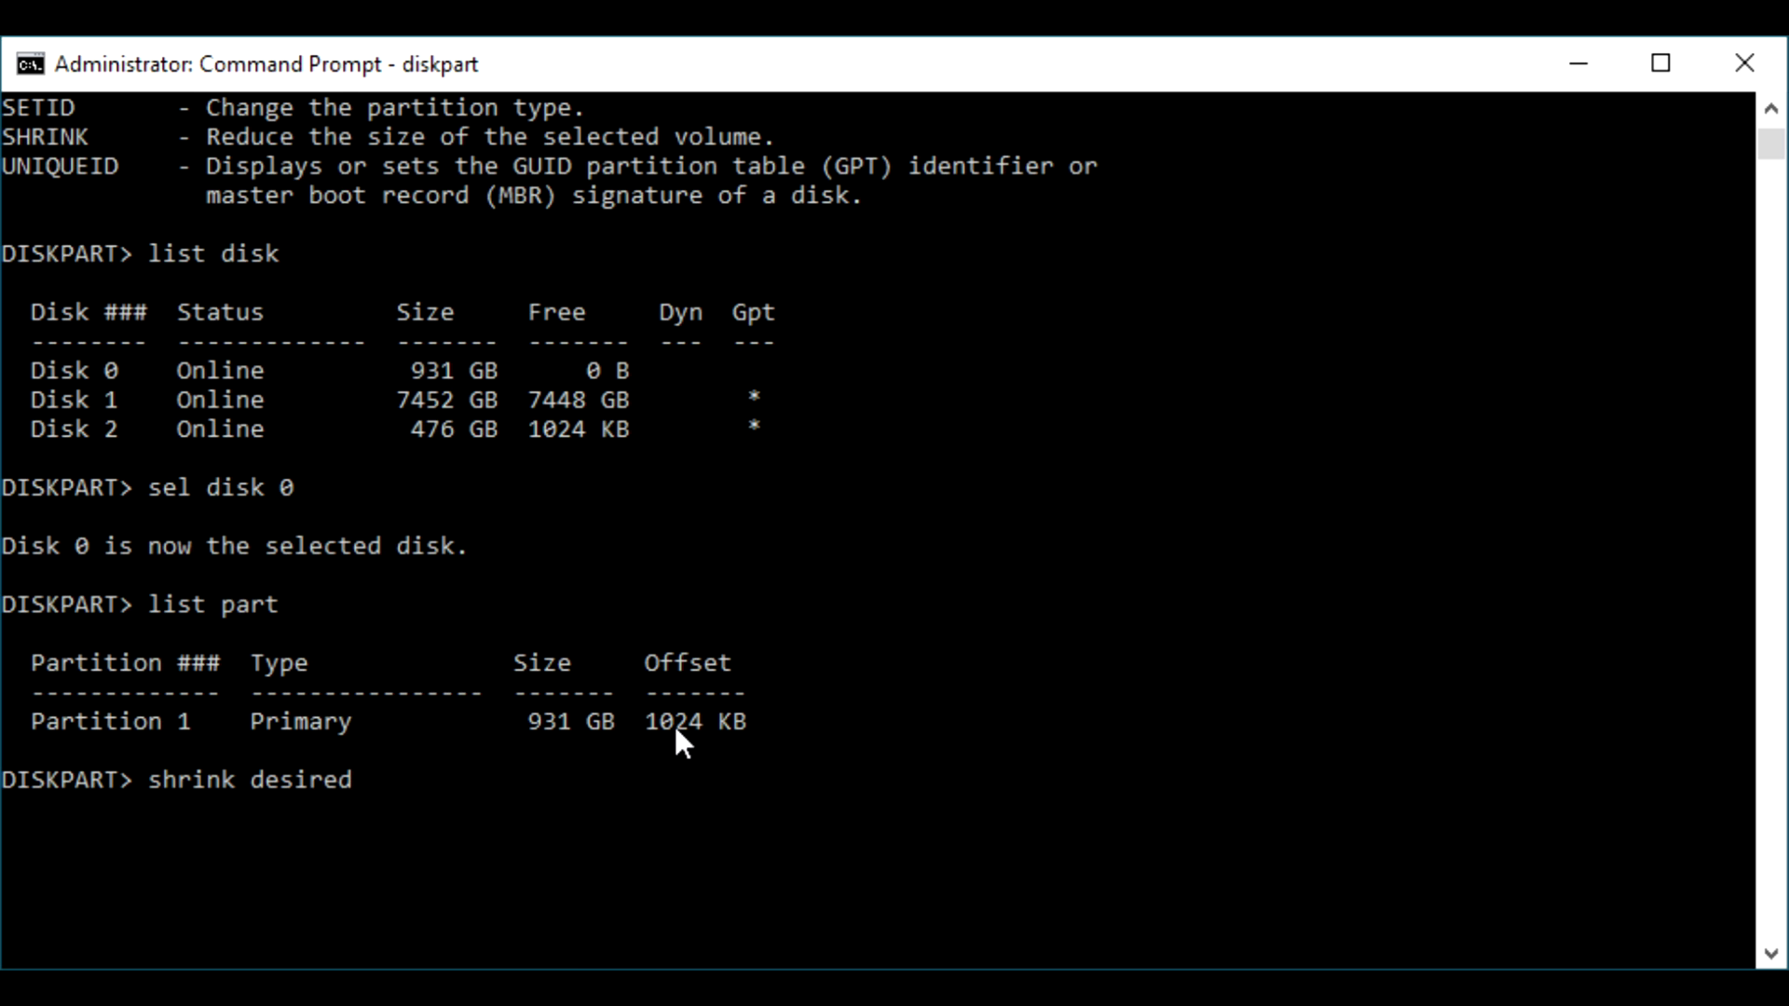
{"action": "type", "text": "=250 minim"}
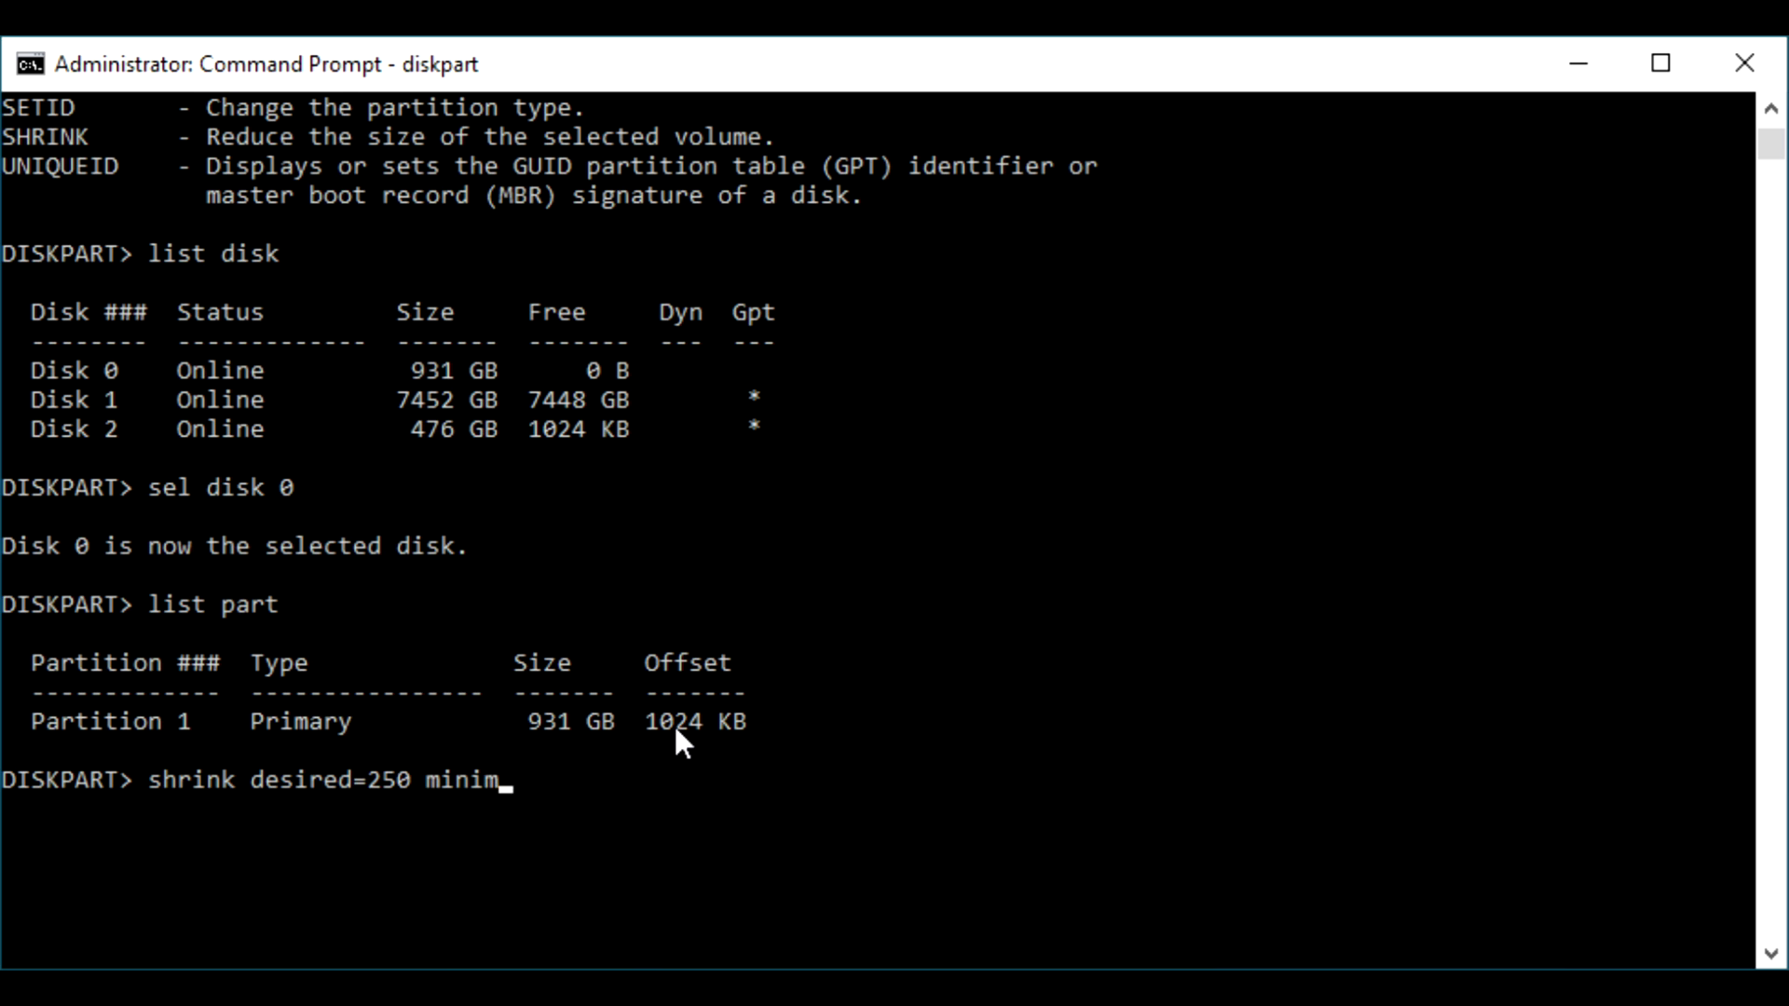
{"action": "type", "text": "um=250"}
{"action": "key", "text": "BackSpace"}
{"action": "key", "text": "BackSpace"}
{"action": "key", "text": "BackSpace"}
{"action": "key", "text": "BackSpace"}
{"action": "key", "text": "BackSpace"}
{"action": "key", "text": "BackSpace"}
{"action": "key", "text": "BackSpace"}
{"action": "key", "text": "BackSpace"}
{"action": "key", "text": "BackSpace"}
{"action": "key", "text": "BackSpace"}
{"action": "key", "text": "BackSpace"}
{"action": "key", "text": "BackSpace"}
{"action": "key", "text": "BackSpace"}
{"action": "key", "text": "BackSpace"}
{"action": "key", "text": "BackSpace"}
{"action": "key", "text": "BackSpace"}
{"action": "key", "text": "BackSpace"}
{"action": "key", "text": "BackSpace"}
{"action": "key", "text": "BackSpace"}
{"action": "key", "text": "BackSpace"}
{"action": "key", "text": "BackSpace"}
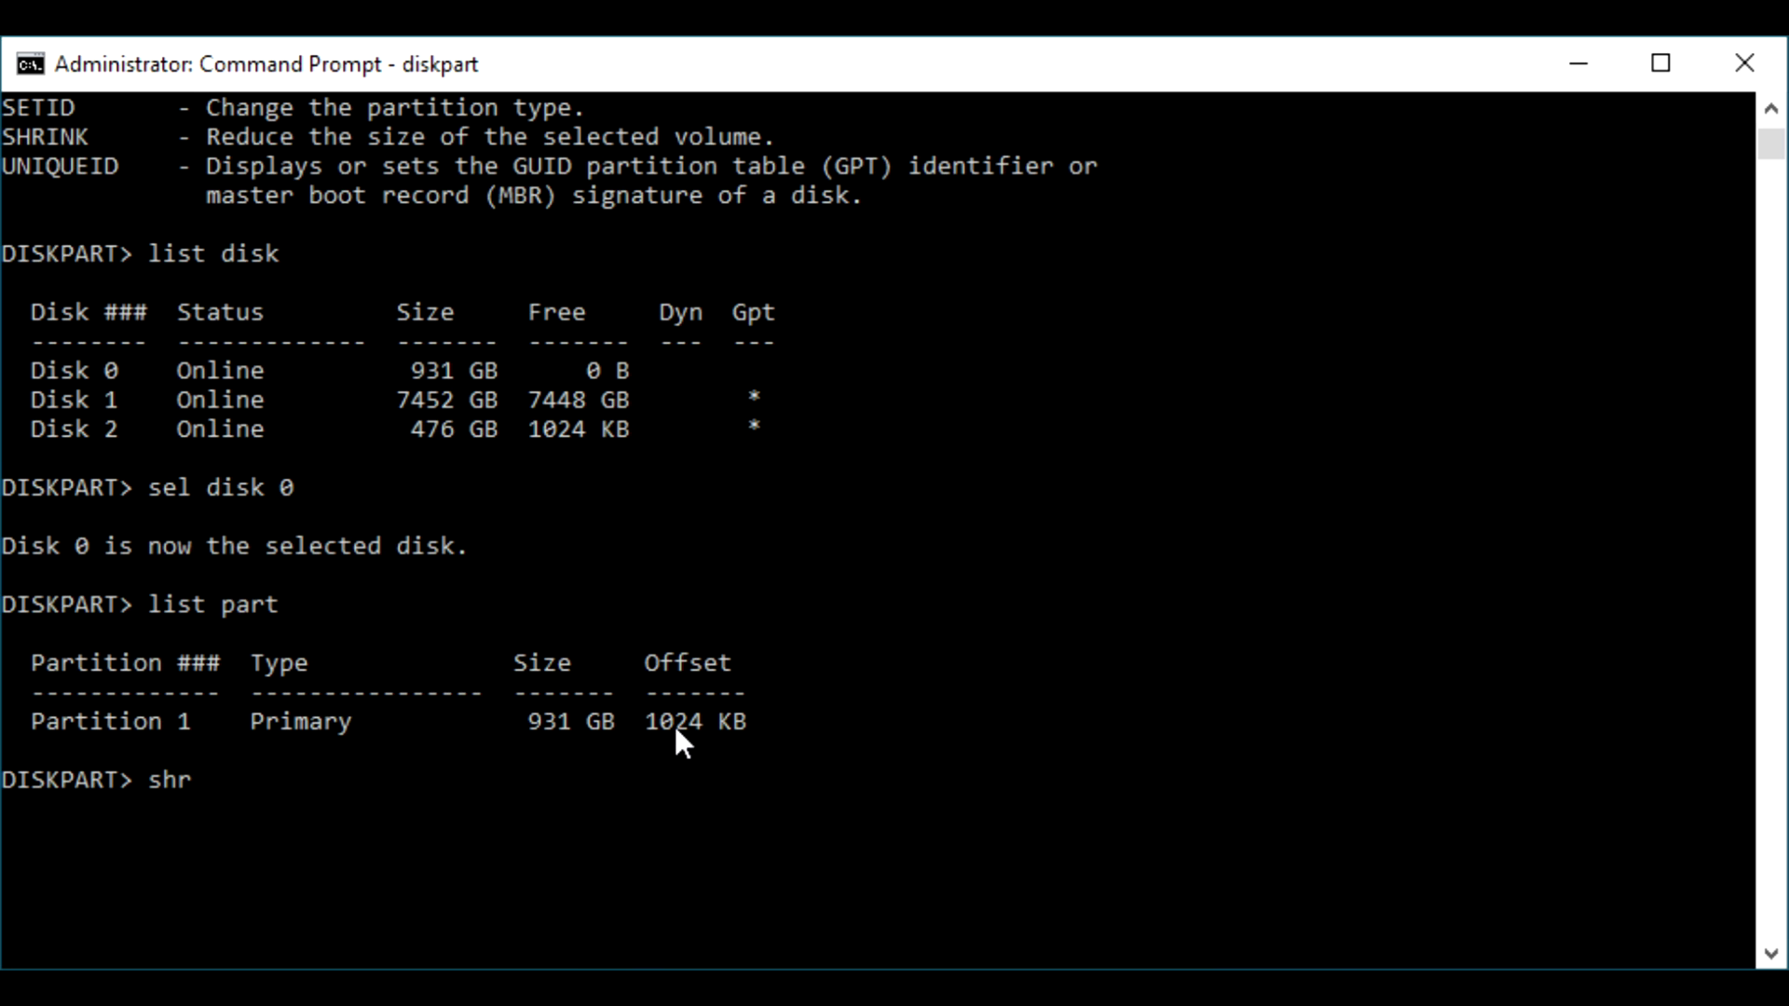